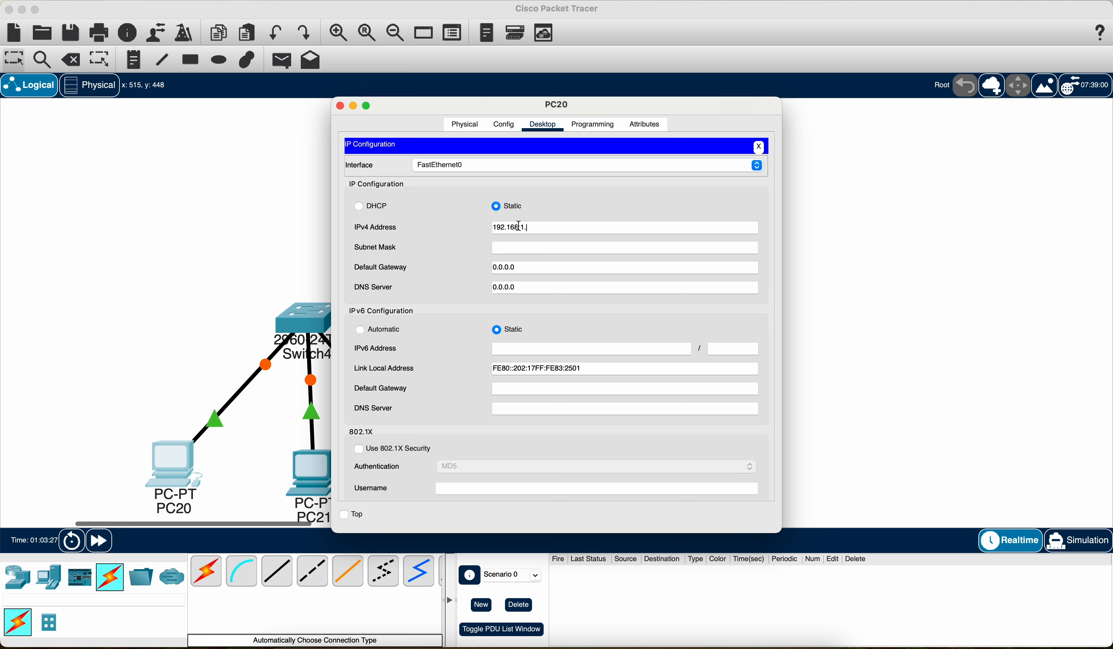
# Step: Give PC20 the static IPv4 address 192.168.1.5 with subnet mask 255.255.255.0
pyautogui.moveTo(559, 229); pyautogui.dragTo(415, 228)
pyautogui.click(512, 247)
pyautogui.click(340, 107)
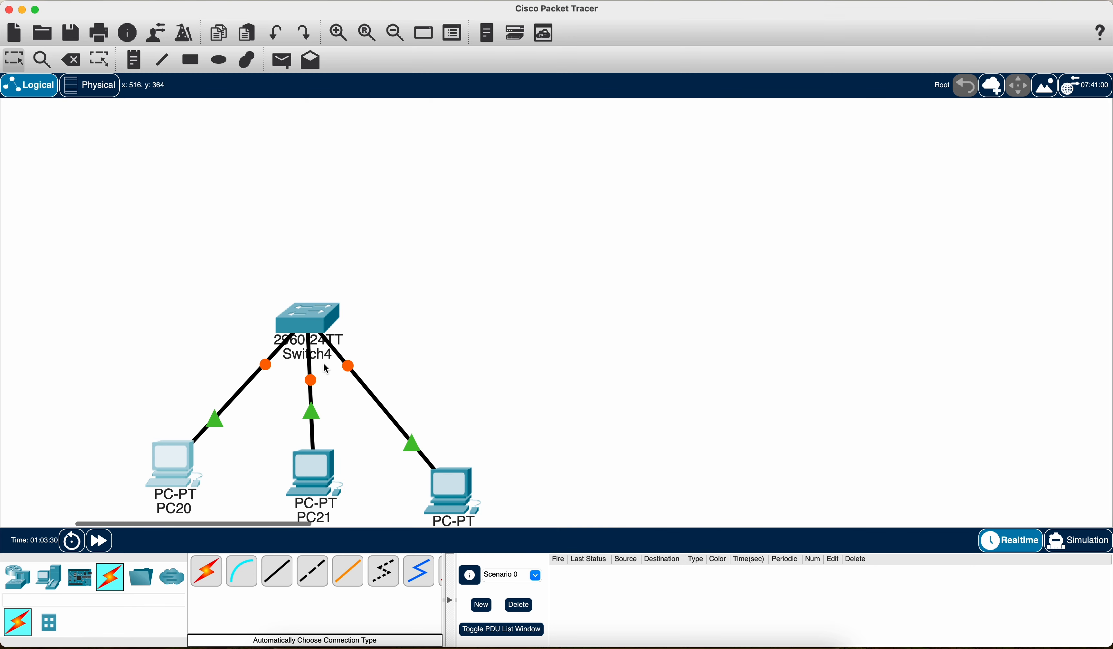
# Step: Give PC21 the static IPv4 address 192.168.1.6 with subnet mask 255.255.255.0
pyautogui.click(313, 464)
pyautogui.click(542, 127)
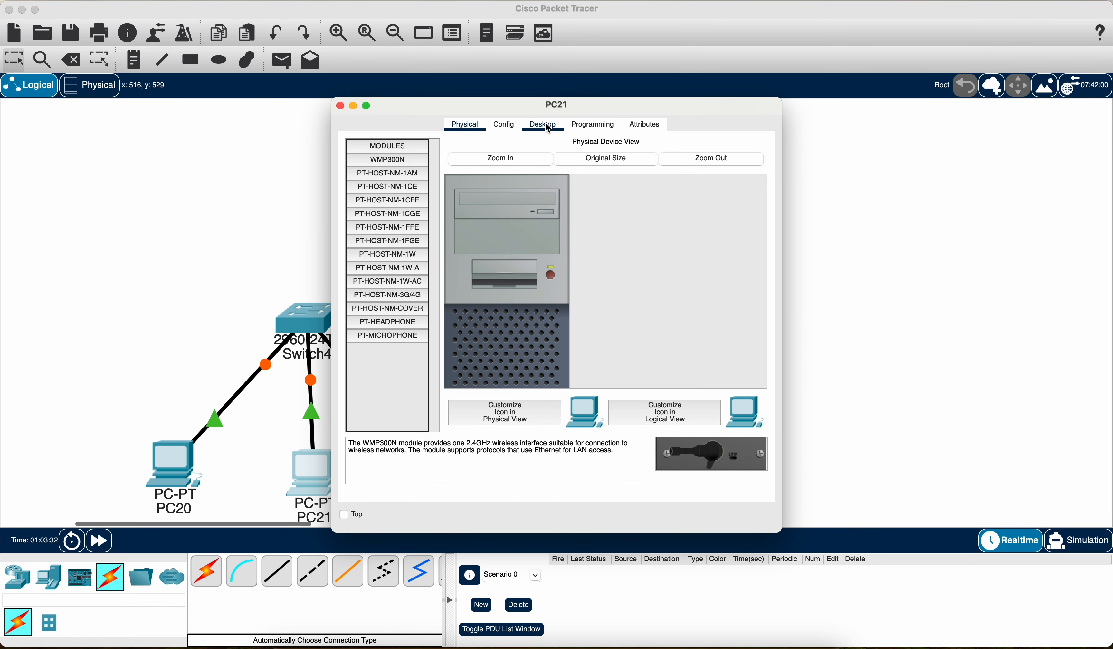
pyautogui.click(386, 174)
pyautogui.click(555, 230)
pyautogui.write('192.168.1.5')
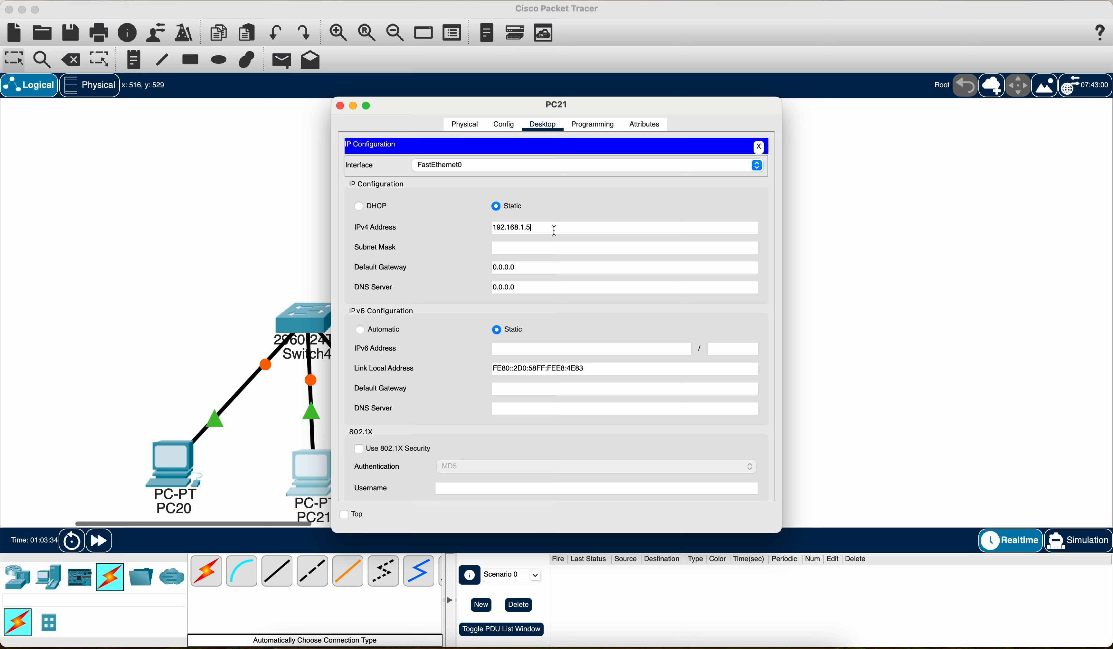
pyautogui.press('Tab')
pyautogui.click(341, 106)
# Step: Give PC22 the static IPv4 address 192.168.1.7 with subnet mask 255.255.255.0
pyautogui.click(451, 488)
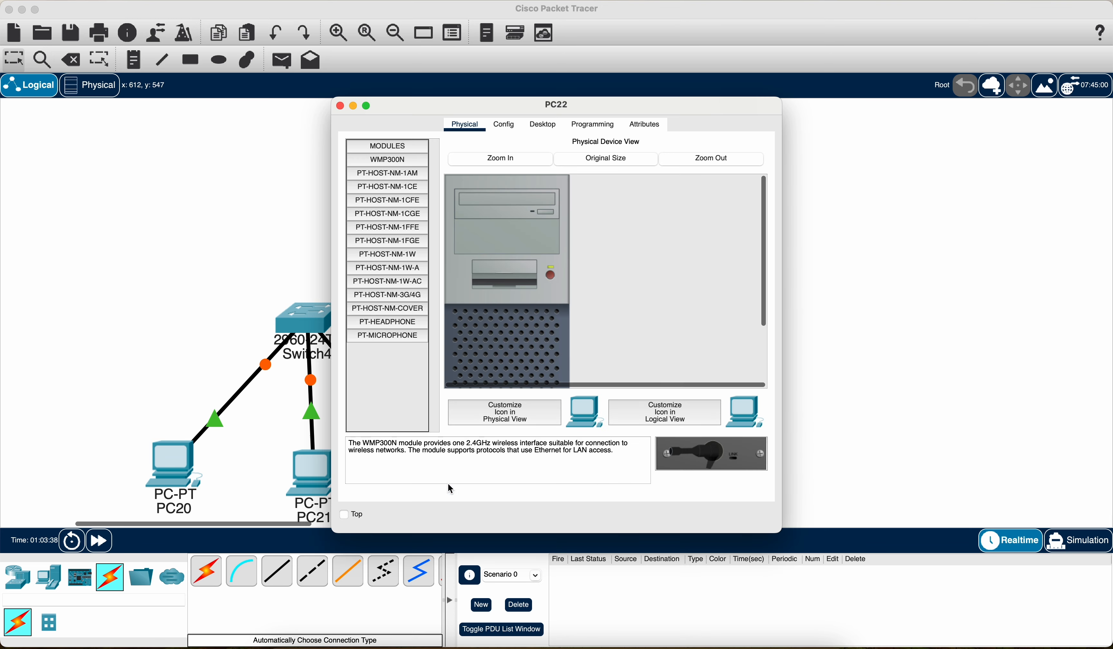
pyautogui.click(544, 126)
pyautogui.click(398, 183)
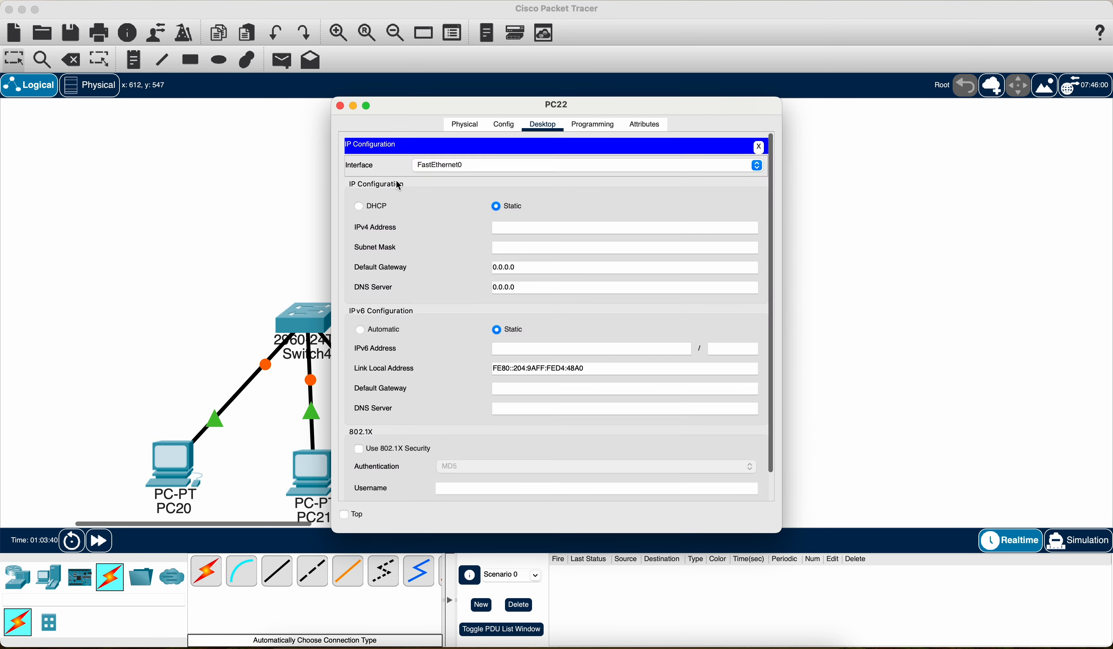
pyautogui.click(527, 228)
pyautogui.write('192.168.1.7')
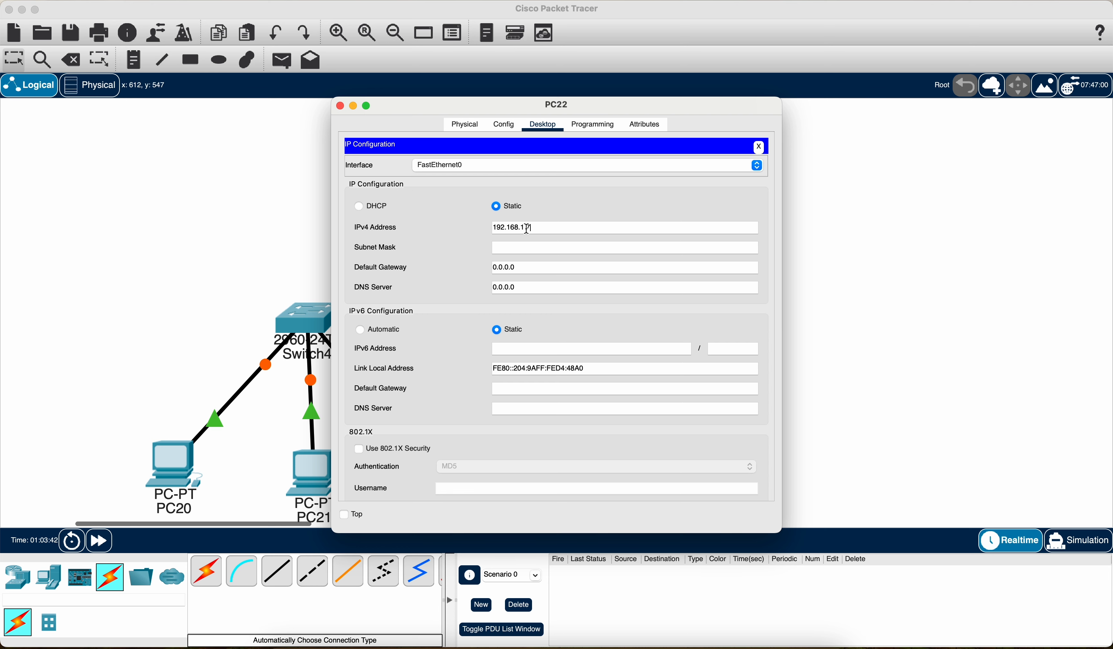
pyautogui.click(533, 246)
pyautogui.click(340, 106)
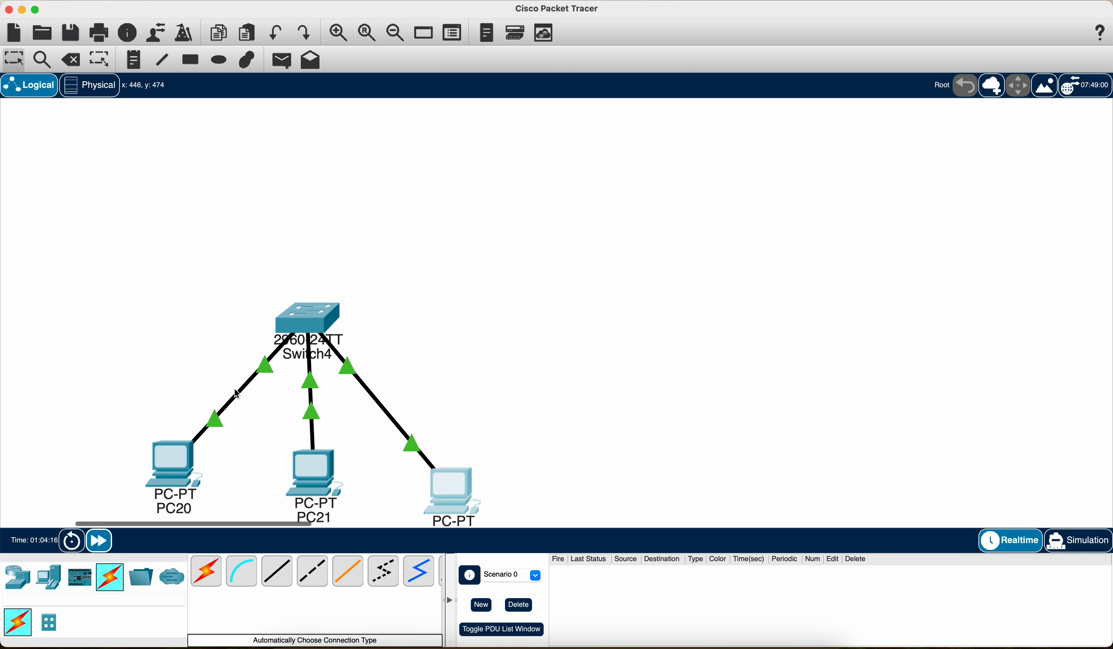
# Step: Test a simple PDU from PC20 to PC21 in Simulation mode, clear the scenario and return to Realtime mode
pyautogui.click(282, 60)
pyautogui.click(174, 467)
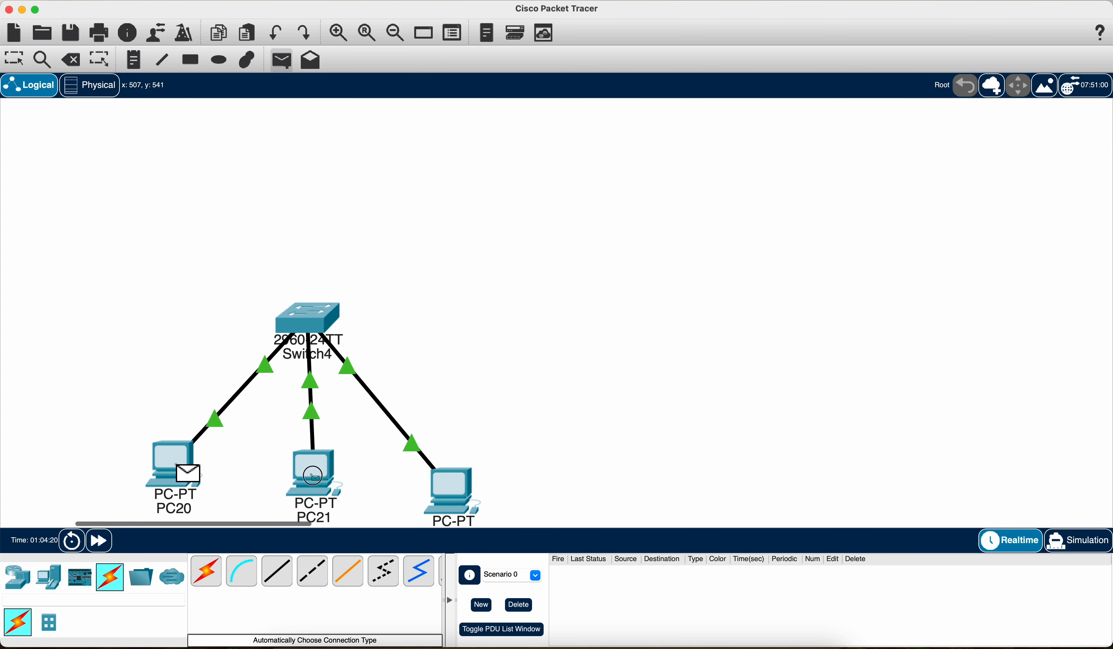
pyautogui.click(312, 472)
pyautogui.click(1076, 540)
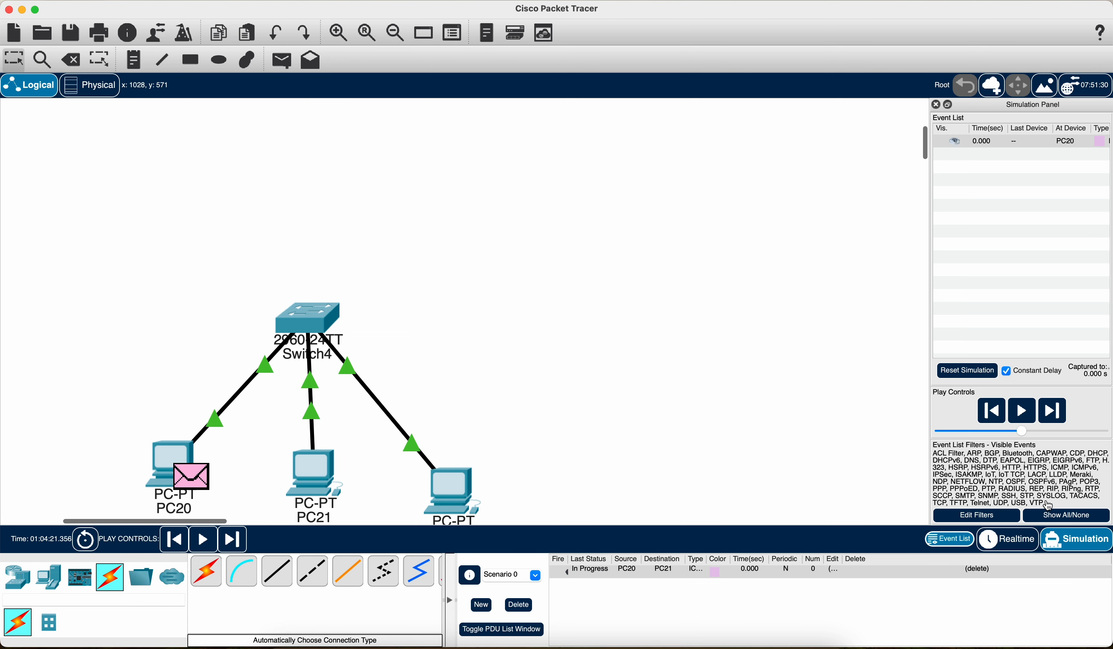
pyautogui.click(1027, 416)
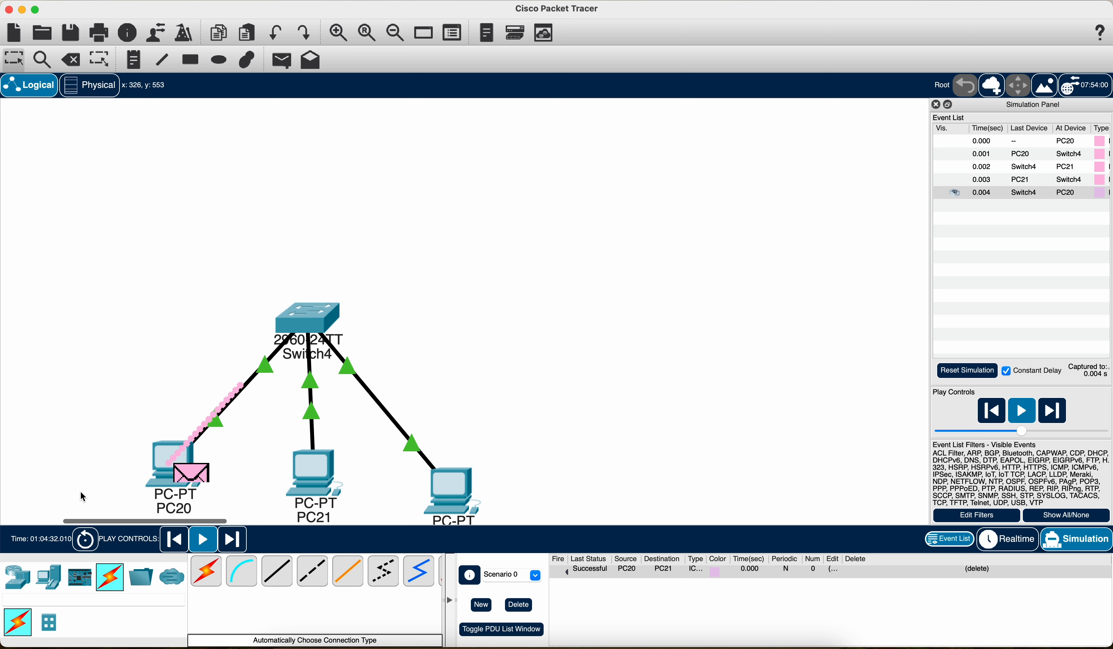
pyautogui.click(520, 605)
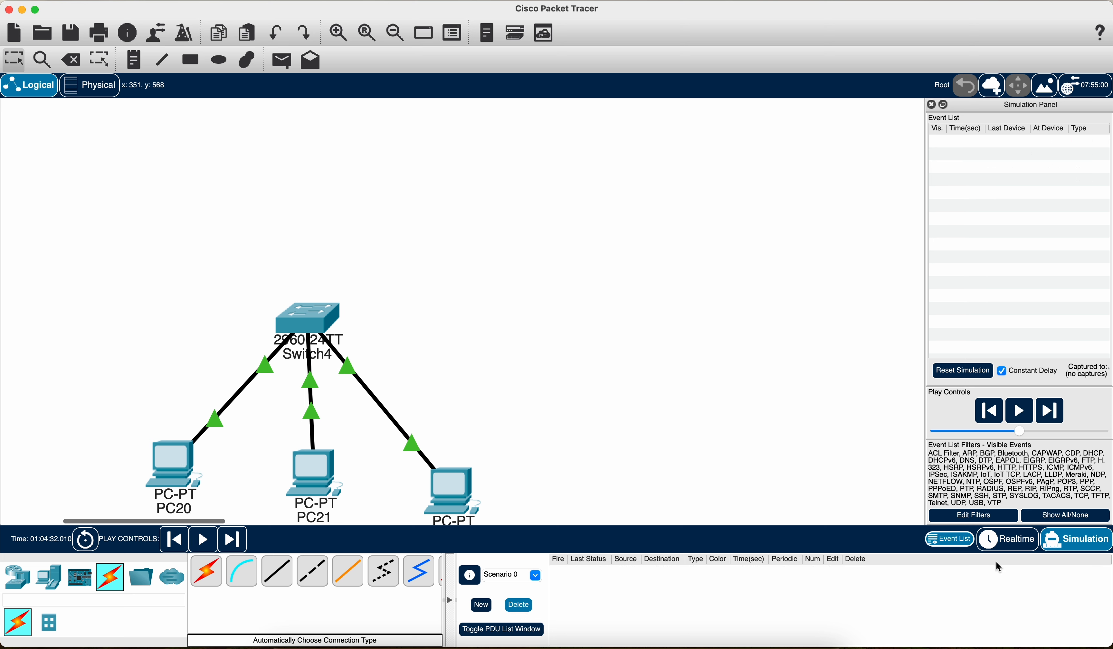
pyautogui.click(1009, 540)
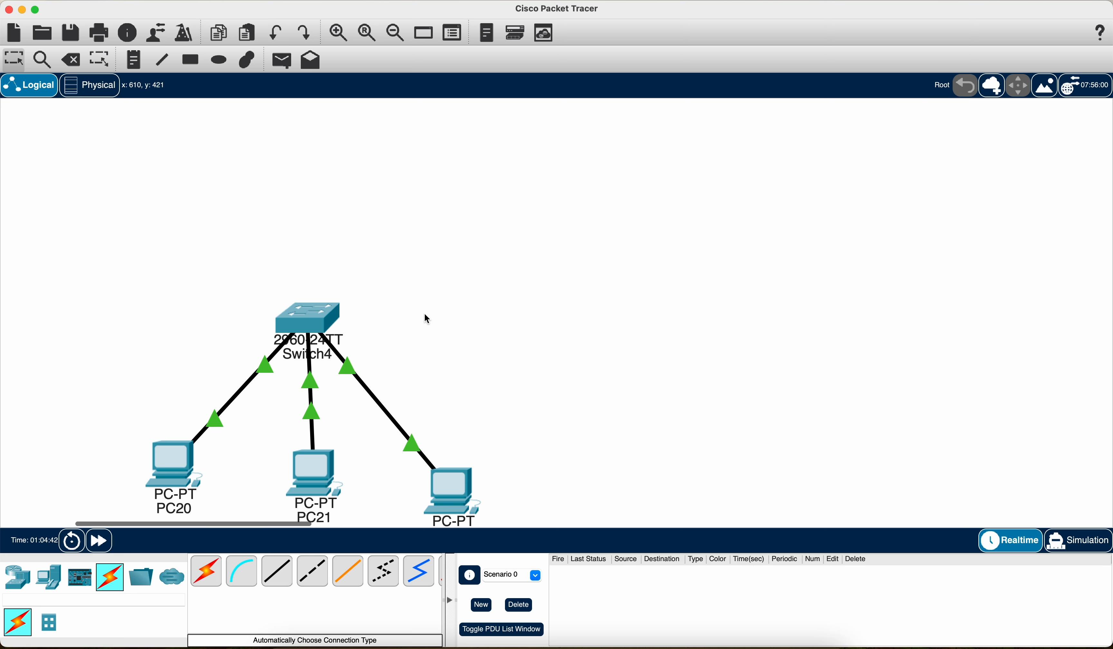
# Step: Place a note reading "192.168.1.1 to 192.168.1.255" to the left of Switch4
pyautogui.click(133, 59)
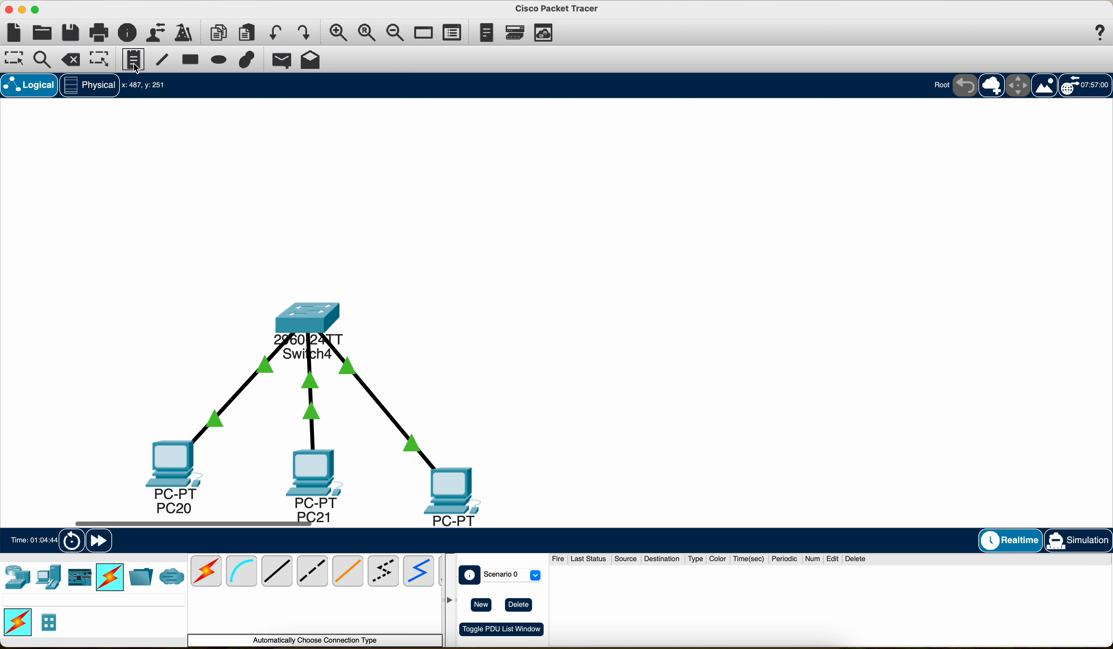
pyautogui.click(72, 294)
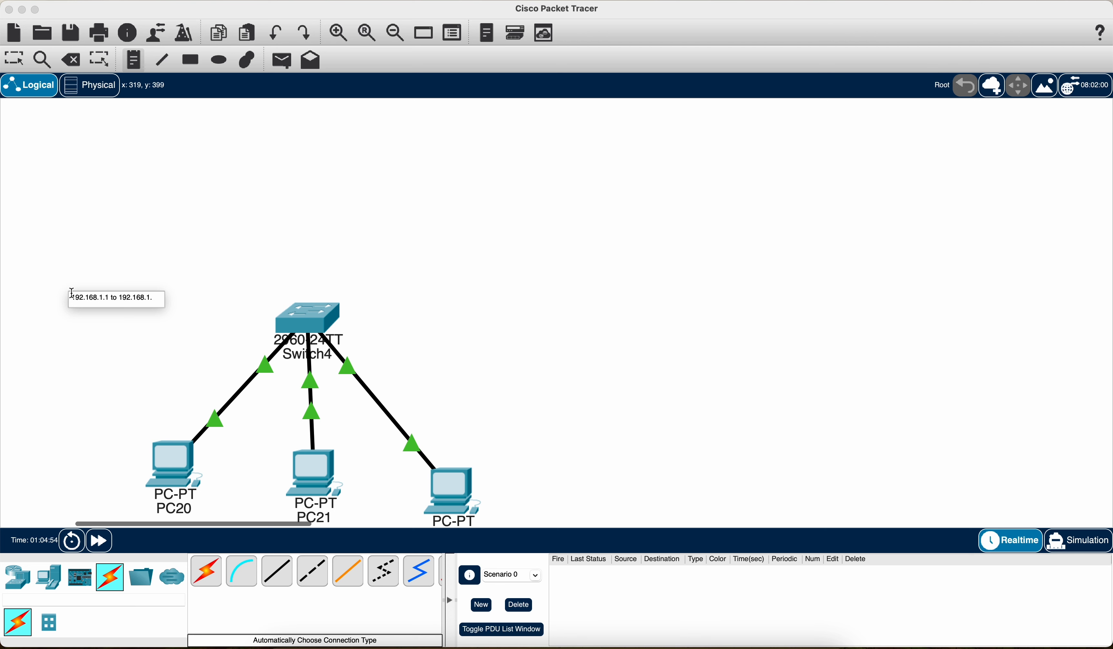
pyautogui.write('55')
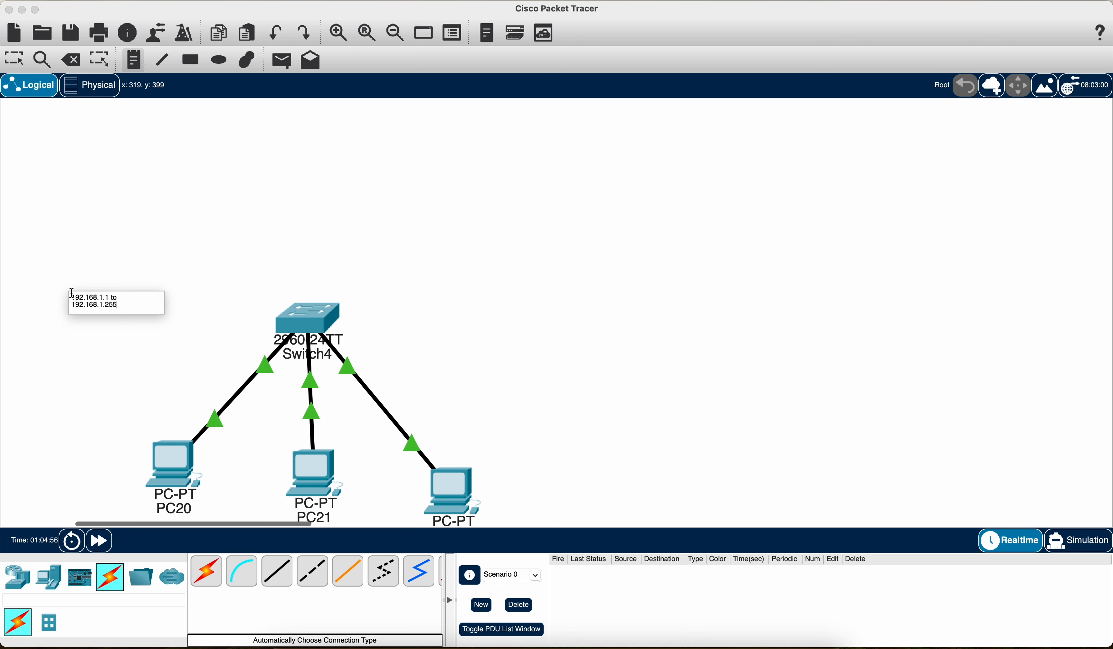
pyautogui.click(174, 353)
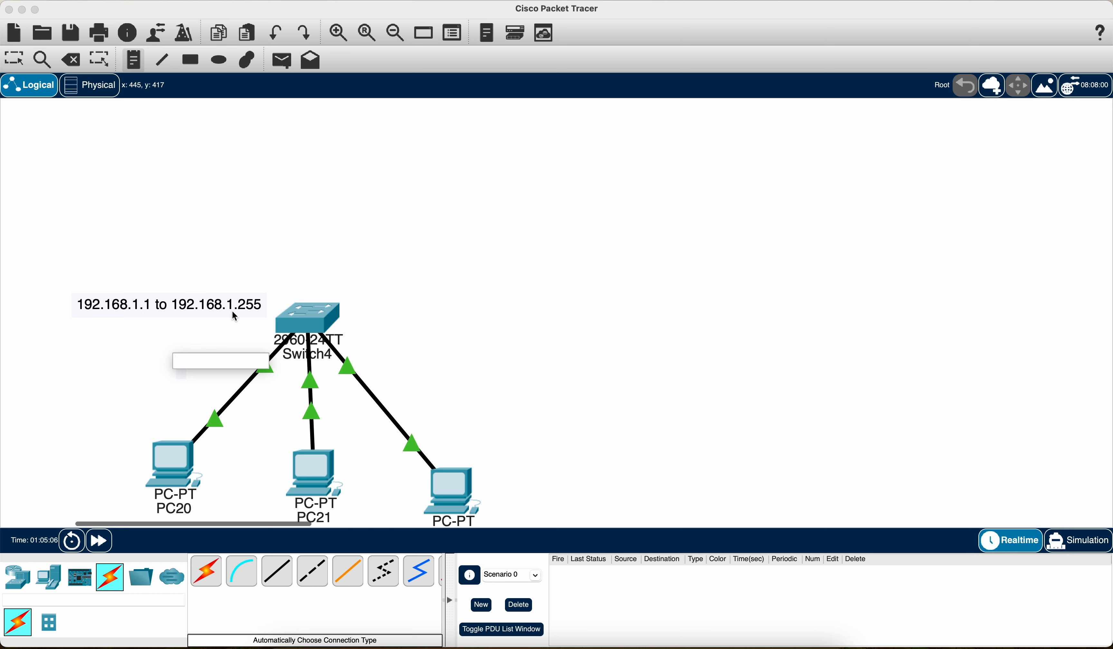
pyautogui.click(164, 343)
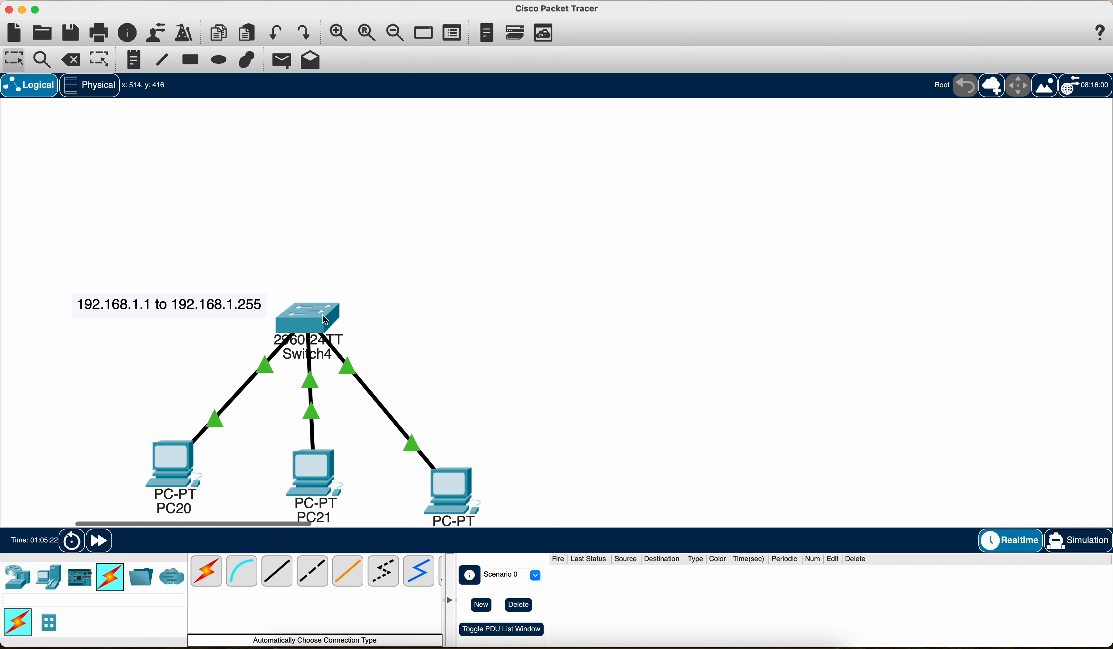
# Step: Duplicate Switch4, its three PCs and the address range note, and place the copy to the right of the original network
pyautogui.moveTo(326, 319)
pyautogui.click(653, 257)
pyautogui.moveTo(654, 257); pyautogui.dragTo(76, 534)
pyautogui.hotkey('ctrl', 'v')
pyautogui.moveTo(307, 258); pyautogui.dragTo(875, 299)
# Step: Change the copied note to "172.16.1.1 to 172.16.1.255" and move it to the right of Switch4(1)
pyautogui.doubleClick(803, 287)
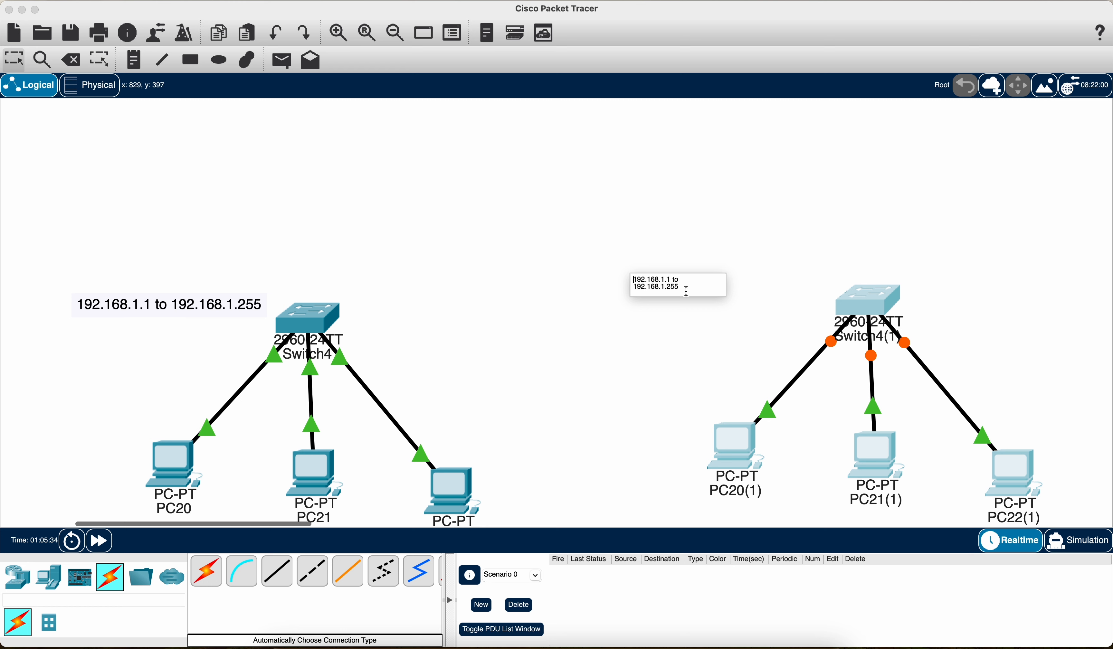
pyautogui.click(675, 285)
pyautogui.moveTo(674, 285); pyautogui.dragTo(632, 277)
pyautogui.press('BackSpace')
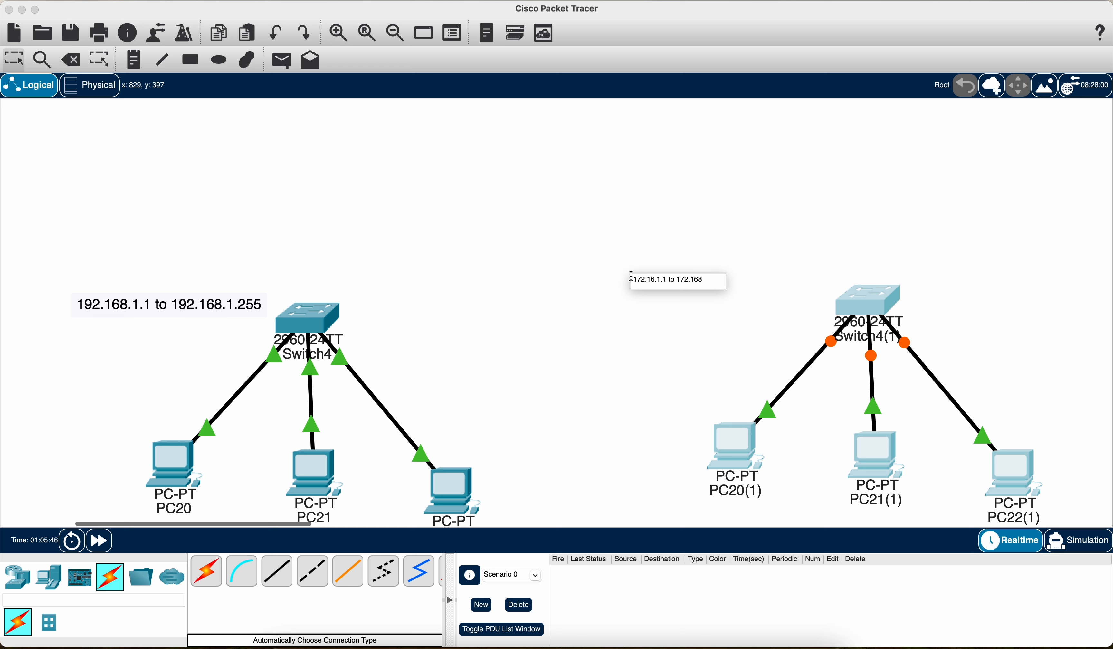
pyautogui.write('.1.255')
pyautogui.click(762, 273)
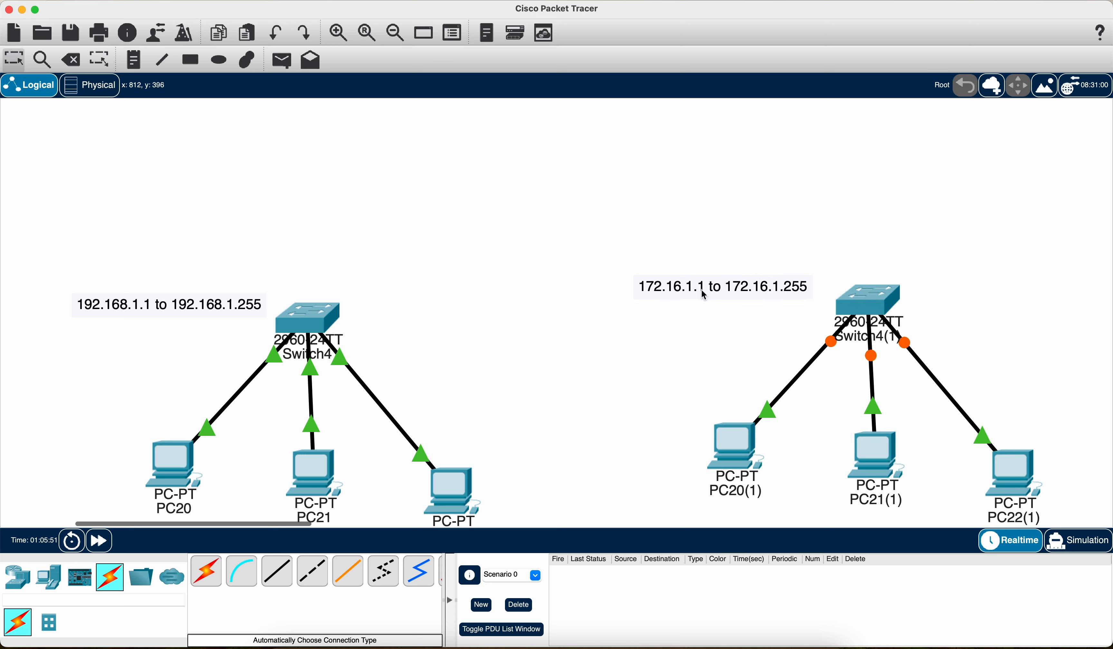
pyautogui.click(699, 292)
pyautogui.moveTo(699, 294); pyautogui.dragTo(1003, 308)
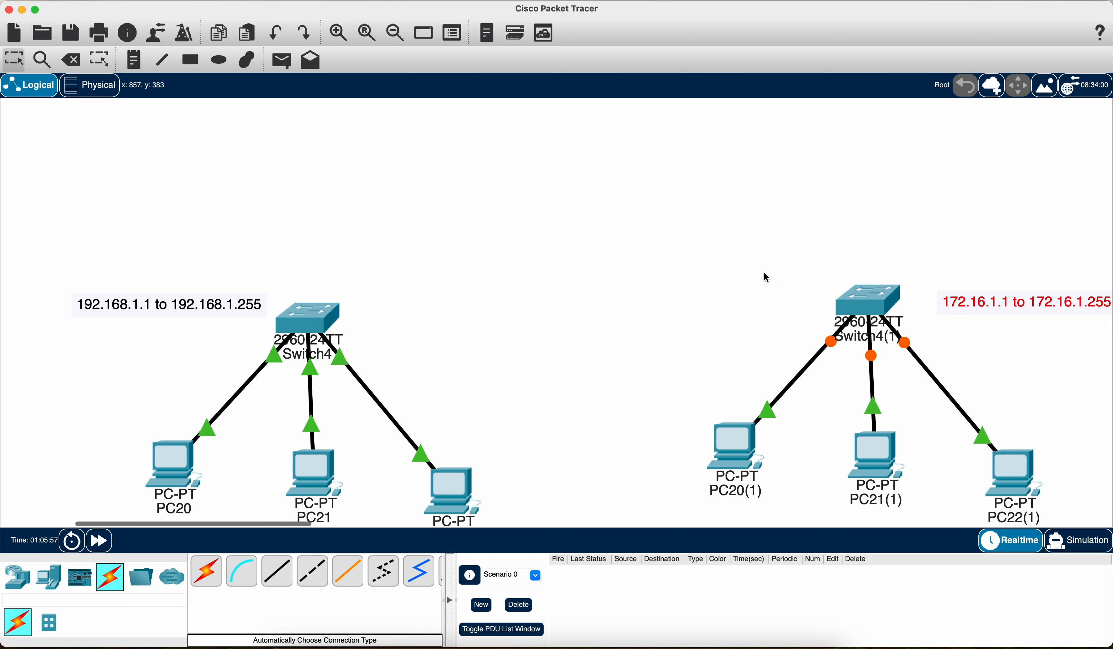
# Step: Replace PC20(1)'s IPv4 address with one from the 172.16.1.1 to 172.16.1.255 range and copy it
pyautogui.click(736, 449)
pyautogui.click(542, 124)
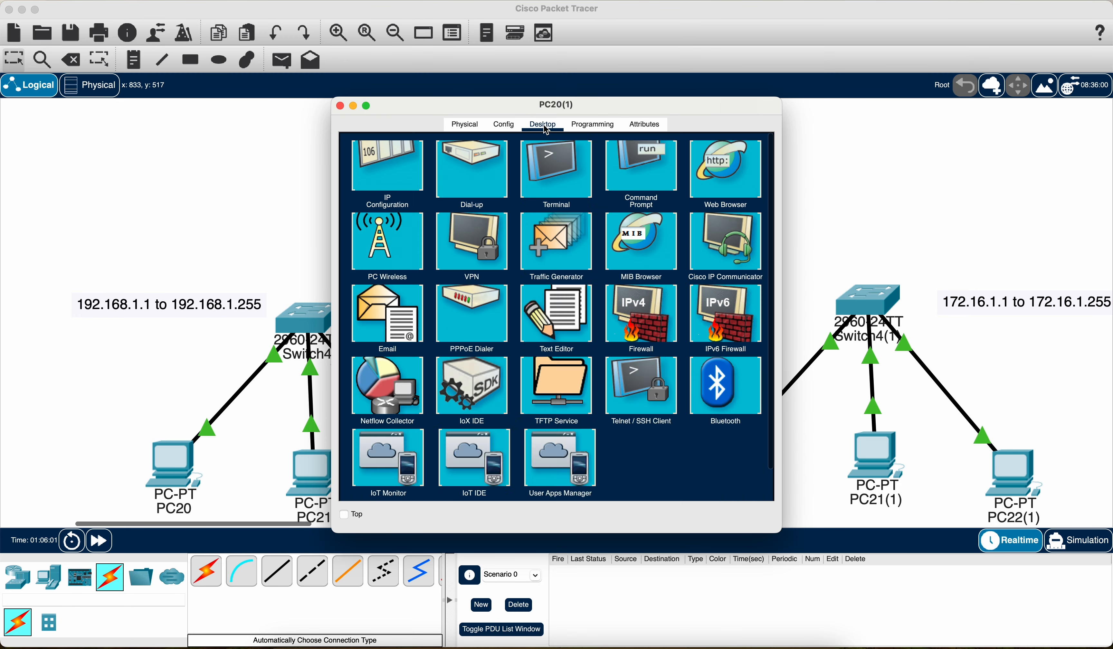
pyautogui.click(392, 207)
pyautogui.doubleClick(554, 226)
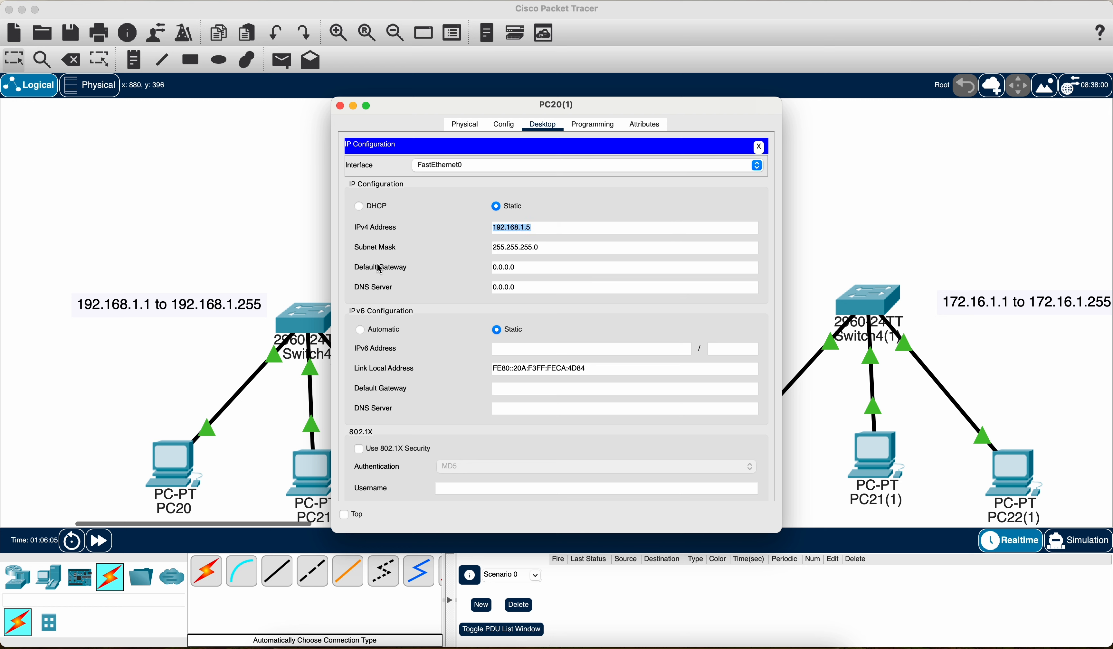
pyautogui.write('172')
pyautogui.moveTo(536, 229); pyautogui.dragTo(462, 234)
pyautogui.press('super+c')
pyautogui.click(340, 106)
# Step: Replace PC21(1)'s IPv4 address using the copied address, keeping it in the 172.16.1.1 to 172.16.1.255 range
pyautogui.click(883, 455)
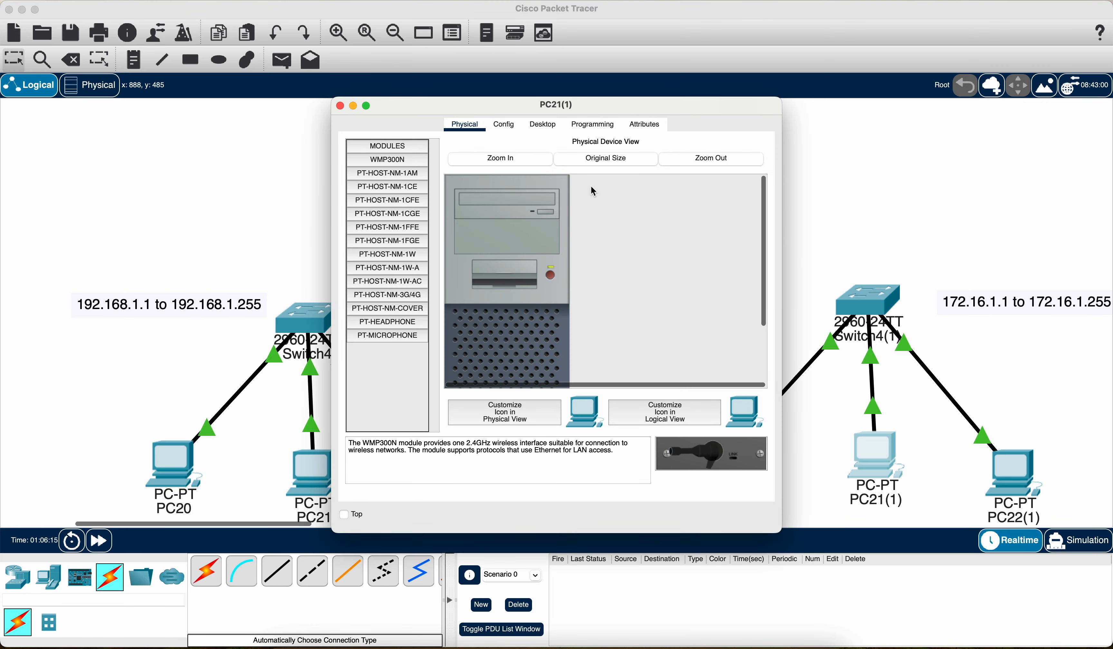
pyautogui.click(543, 126)
pyautogui.click(415, 195)
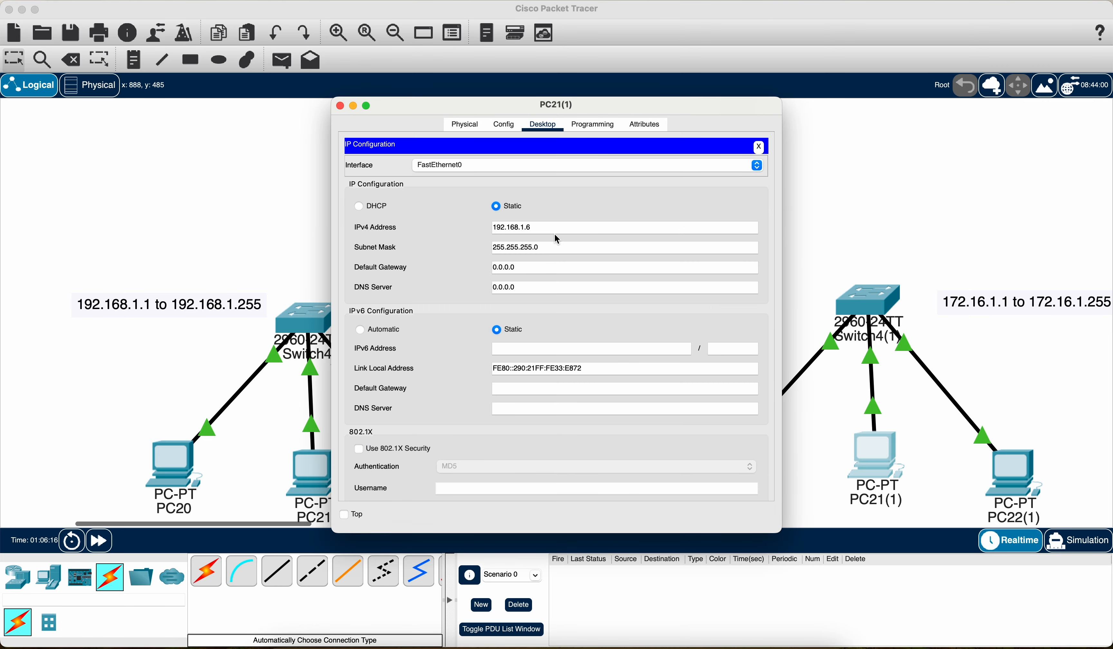
pyautogui.moveTo(561, 227); pyautogui.dragTo(418, 225)
pyautogui.press('super+v')
pyautogui.click(340, 106)
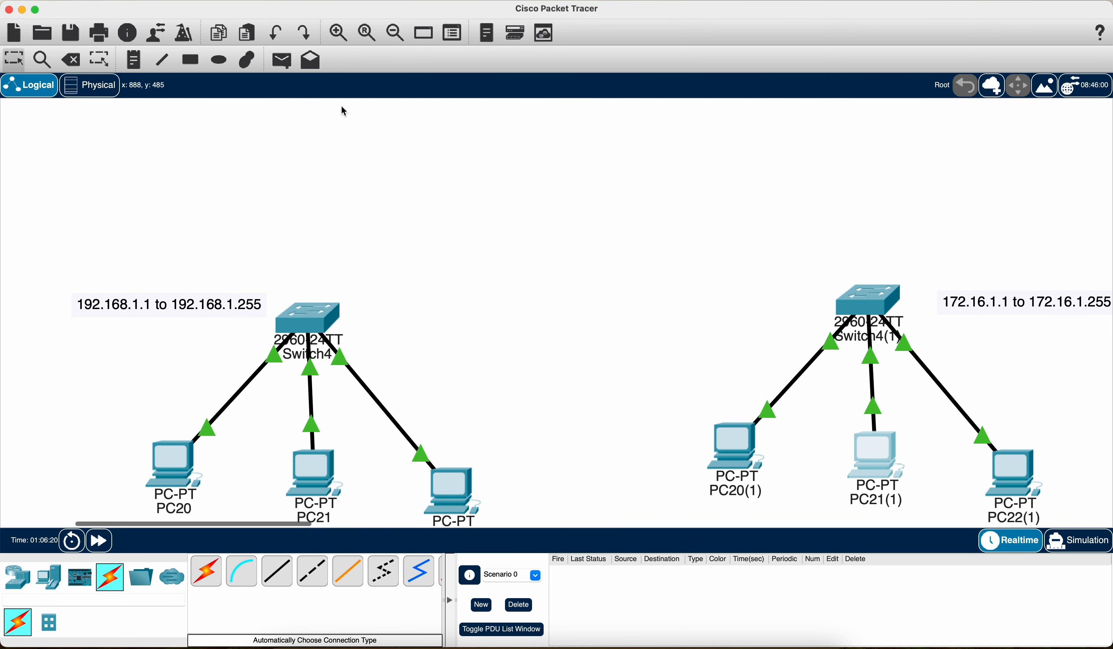
# Step: Change PC22(1)'s IPv4 address to 172.16.1.7
pyautogui.click(1011, 491)
pyautogui.click(543, 125)
pyautogui.click(406, 168)
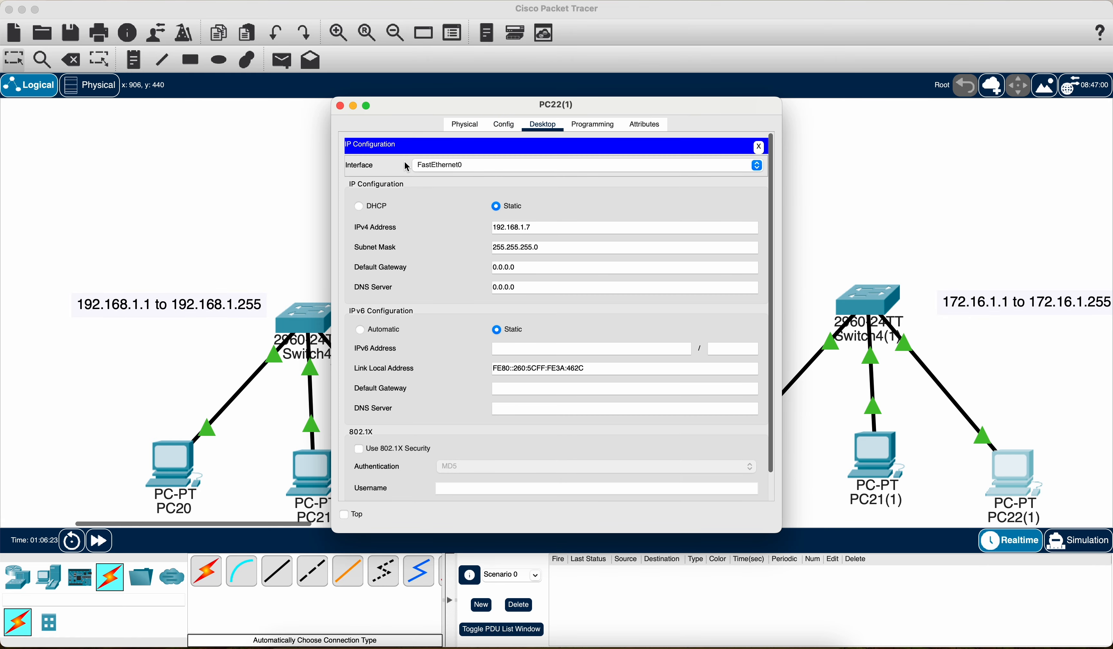
pyautogui.moveTo(547, 226); pyautogui.dragTo(420, 226)
pyautogui.write('172.16.1.')
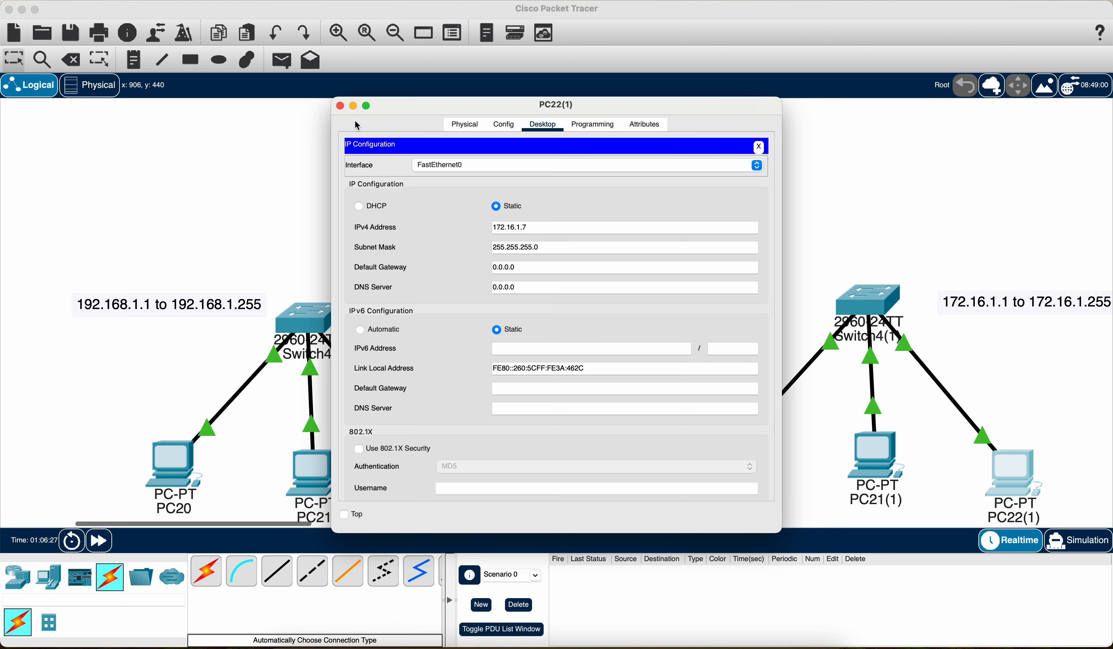
pyautogui.click(340, 106)
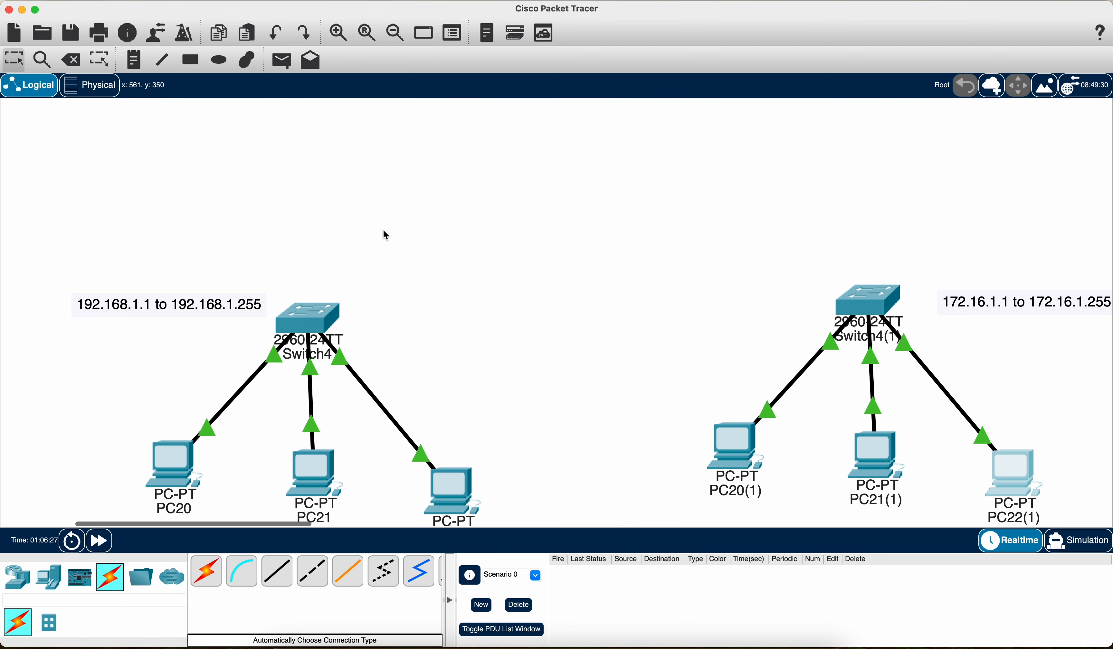
# Step: Draw a yellow-green filled ellipse with a black outline around the Switch4 network
pyautogui.click(218, 60)
pyautogui.click(469, 58)
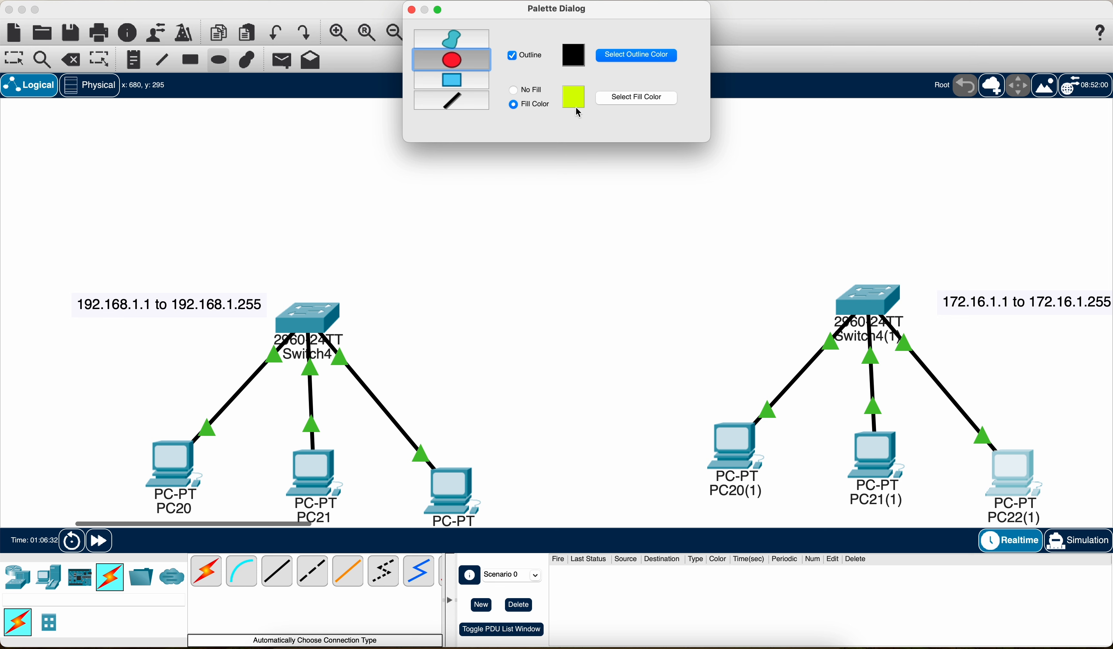
pyautogui.moveTo(454, 288); pyautogui.dragTo(139, 560)
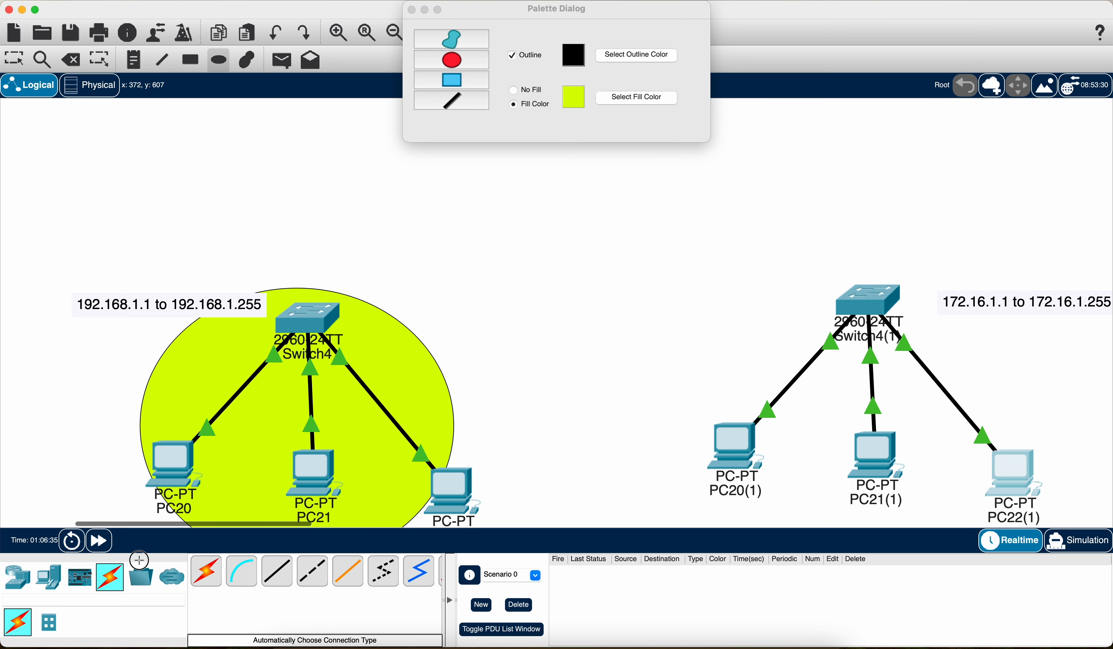
# Step: Set the fill colour to light orange and draw a second ellipse around the Switch4(1) network
pyautogui.click(610, 97)
pyautogui.click(94, 504)
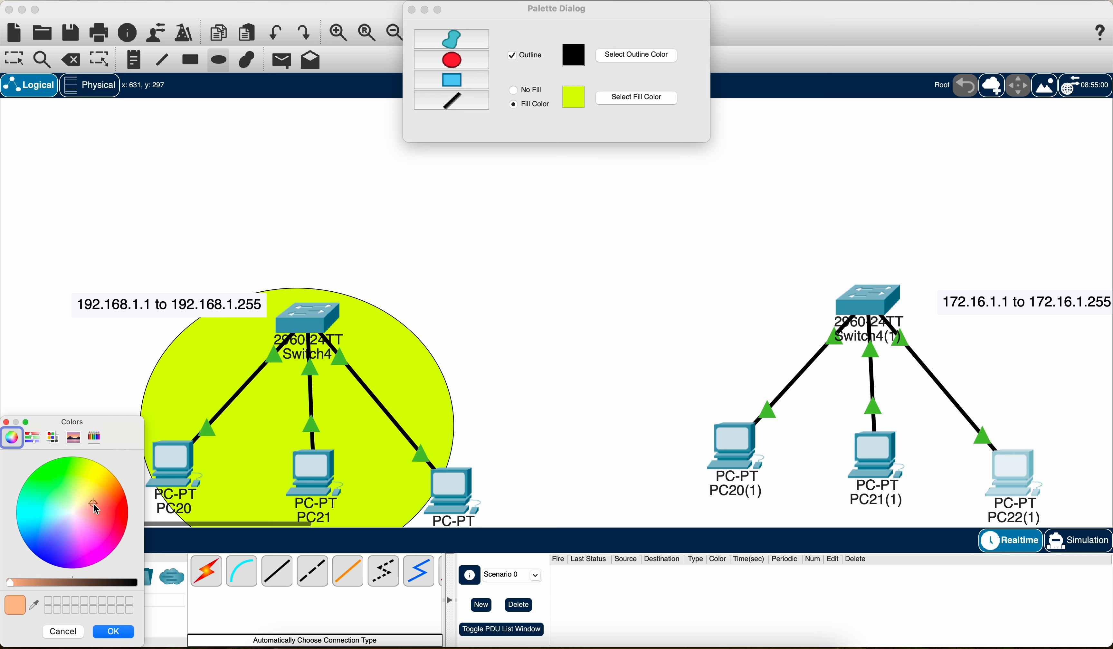
pyautogui.click(114, 631)
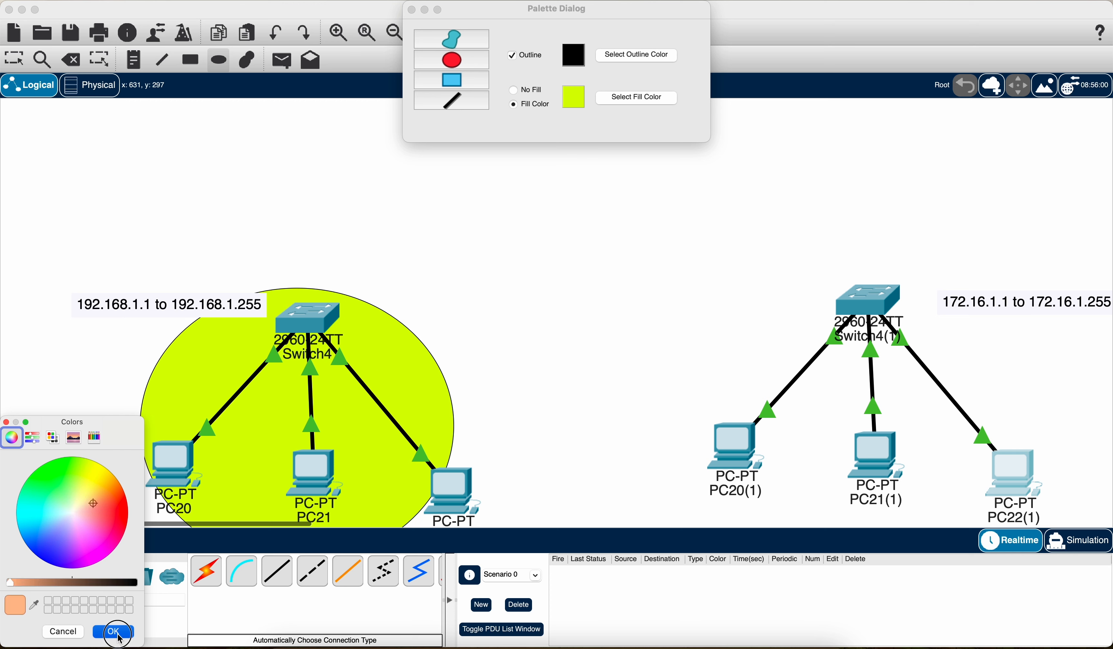
pyautogui.moveTo(999, 281)
pyautogui.mouseDown()
pyautogui.moveTo(819, 489)
pyautogui.moveTo(713, 526)
pyautogui.mouseUp()
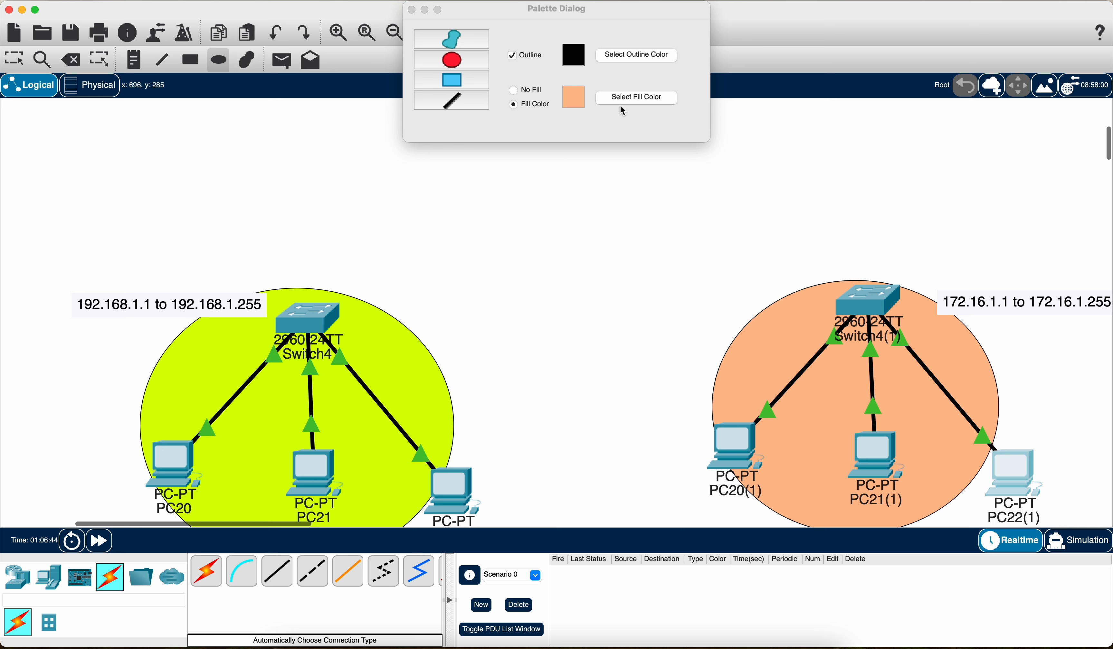
pyautogui.click(412, 10)
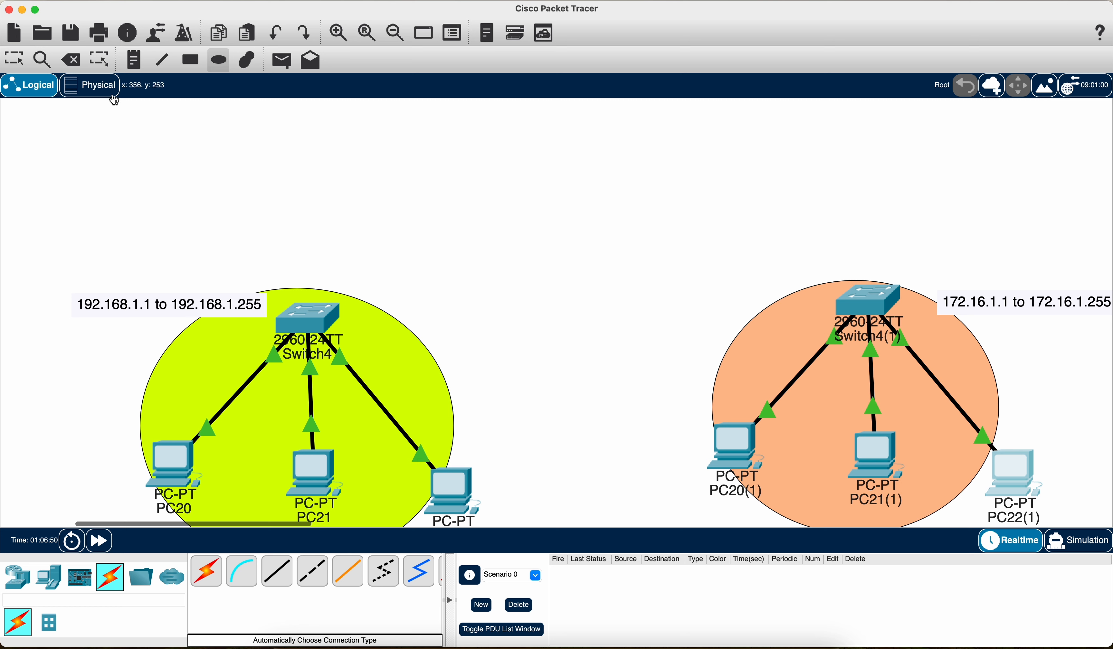
# Step: Link Switch4 to Switch4(1) using the automatically chosen connection type, and shift Switch4(1) slightly to level the link
pyautogui.click(15, 59)
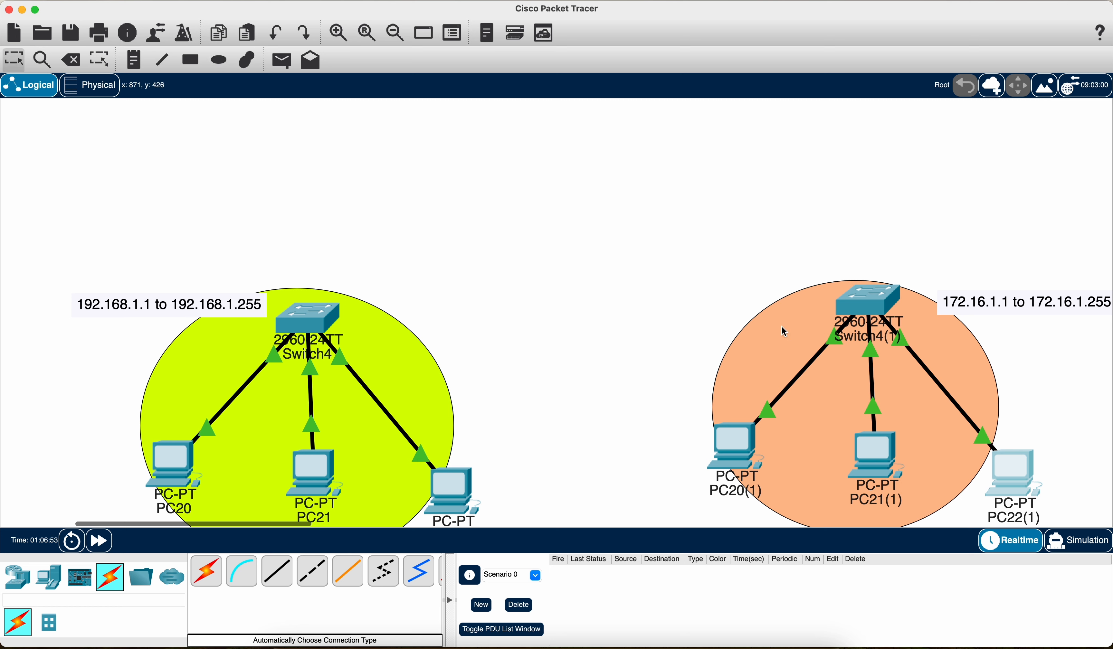
pyautogui.click(208, 582)
pyautogui.click(308, 318)
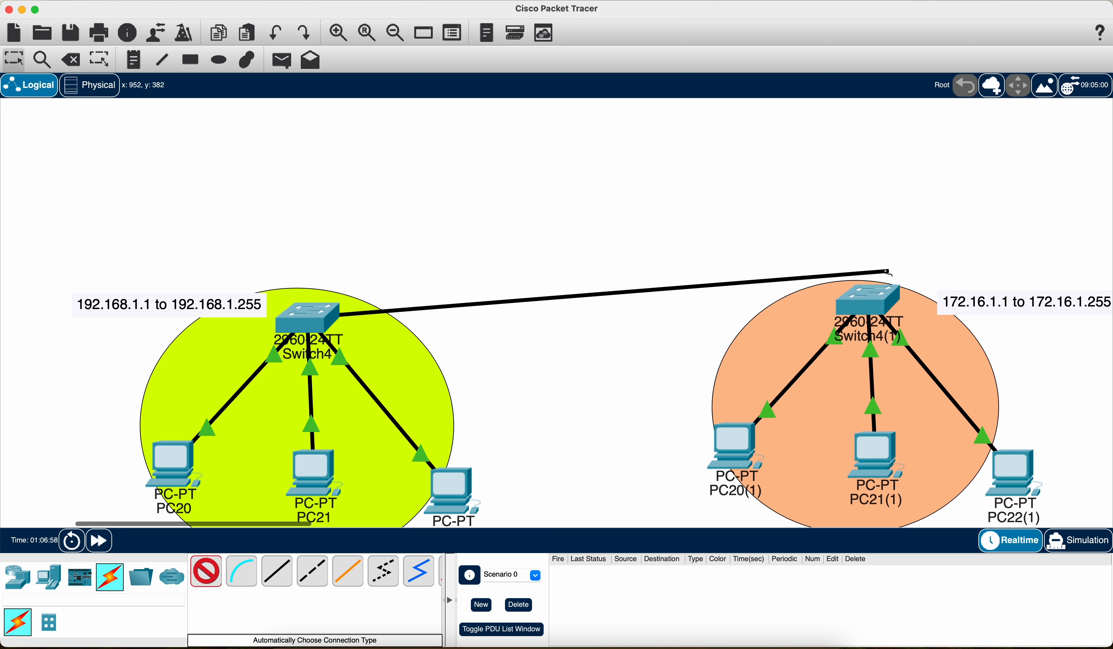
pyautogui.click(875, 308)
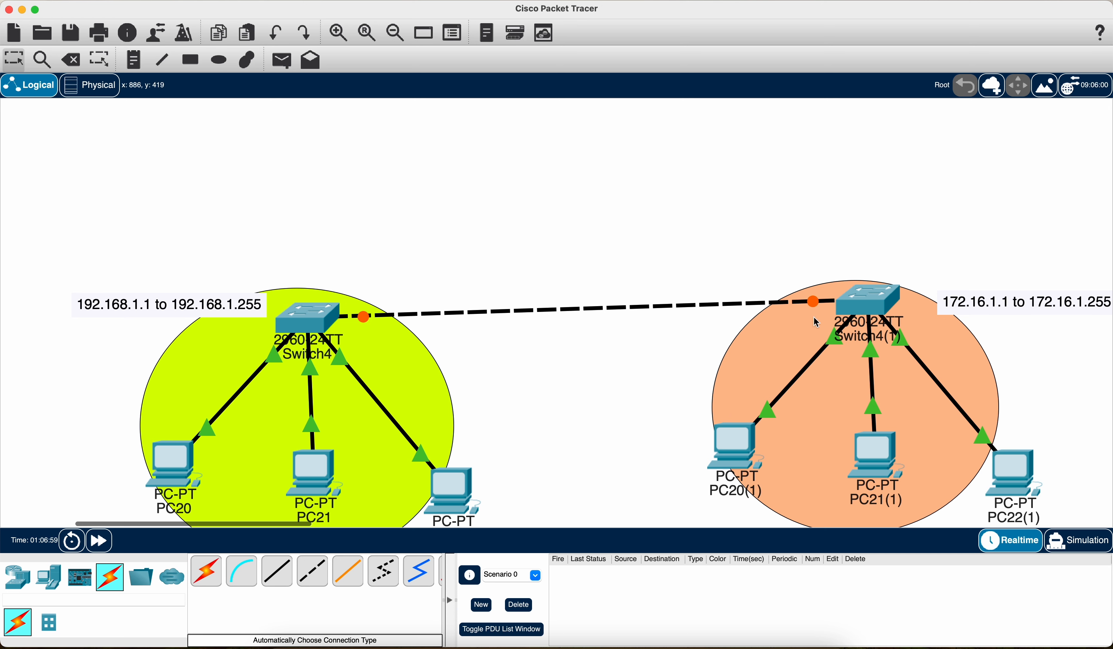
pyautogui.moveTo(864, 299); pyautogui.dragTo(854, 314)
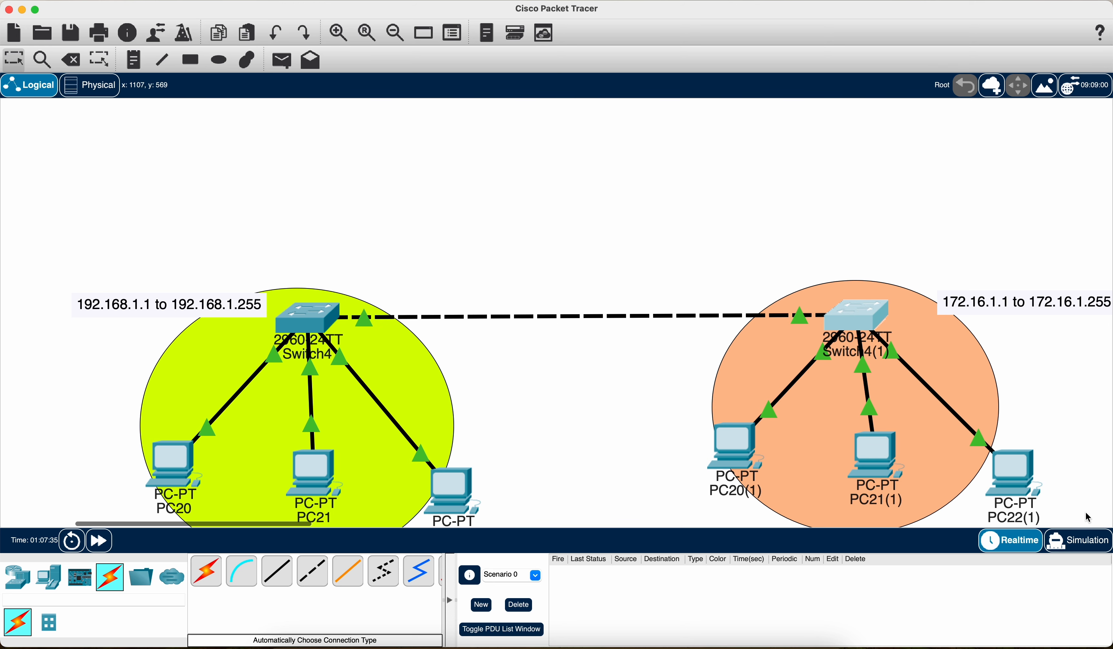
# Step: Send a simple PDU from PC21 to PC20(1) in Simulation mode and play the simulation
pyautogui.click(1079, 539)
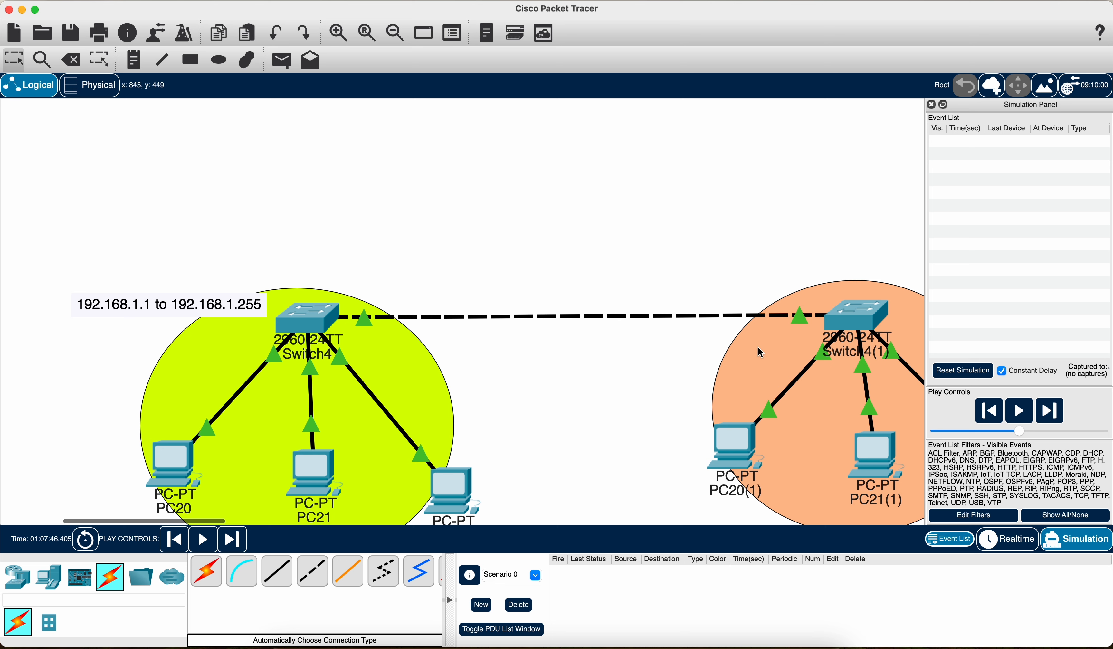
pyautogui.hscroll(5, 620, 392)
pyautogui.scroll(-3, 620, 391)
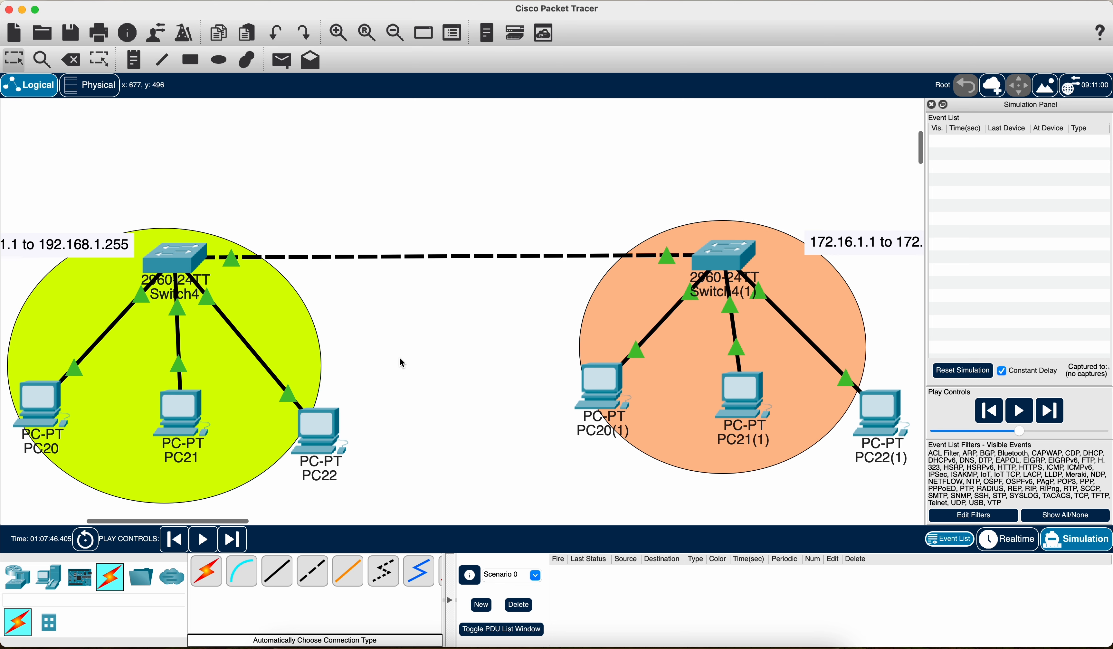
pyautogui.click(289, 62)
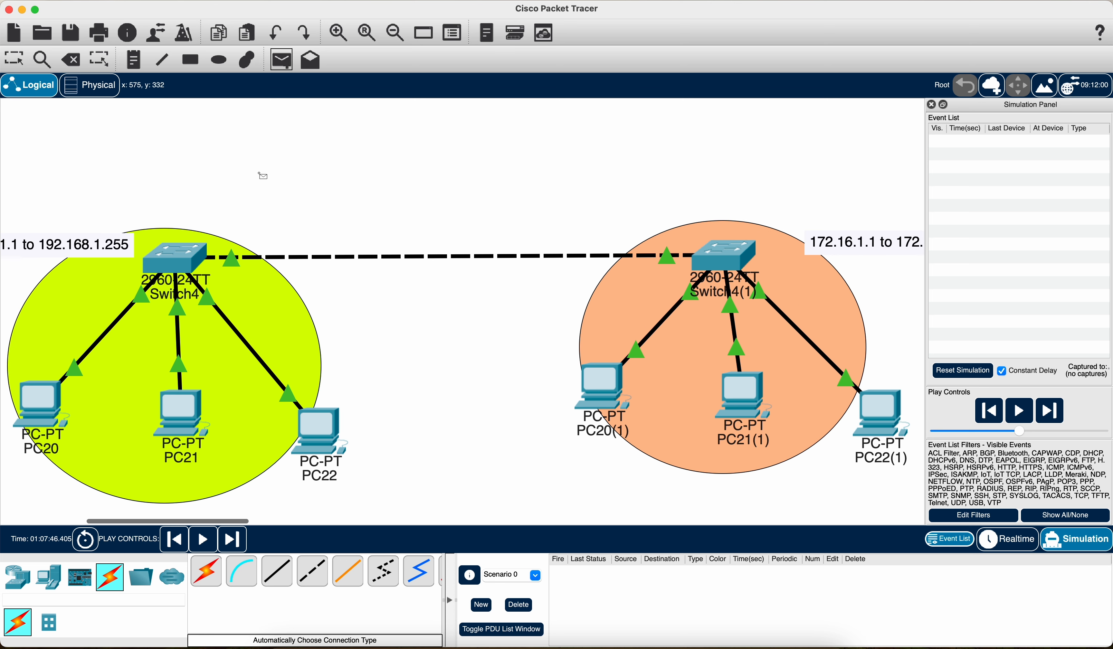
pyautogui.click(174, 411)
pyautogui.click(607, 381)
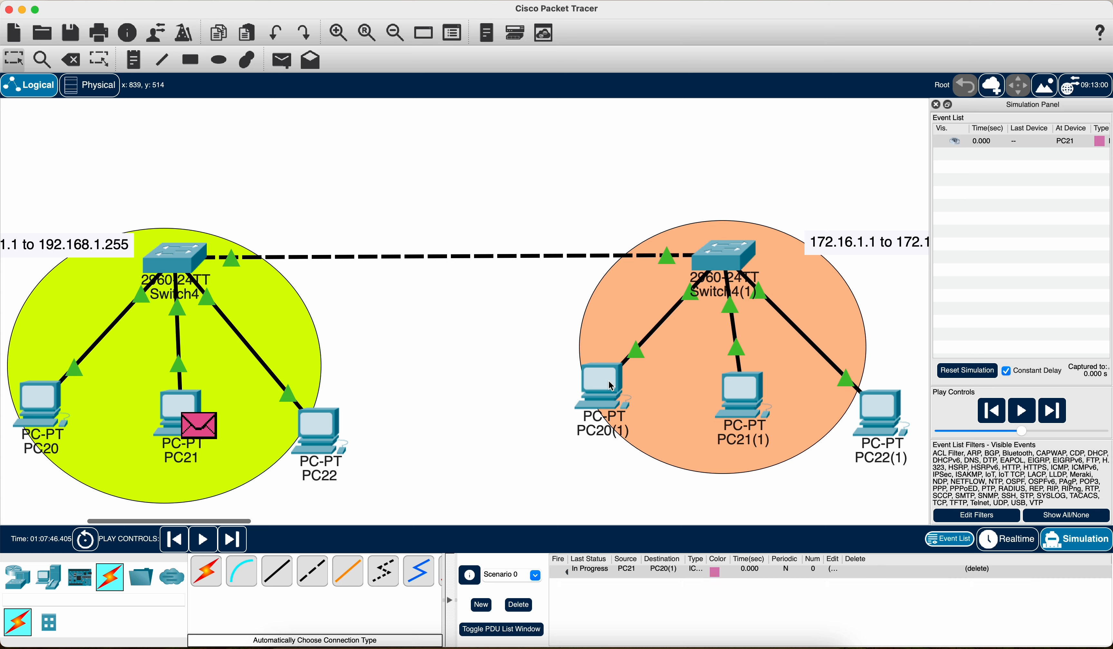
pyautogui.click(1023, 410)
pyautogui.click(1025, 410)
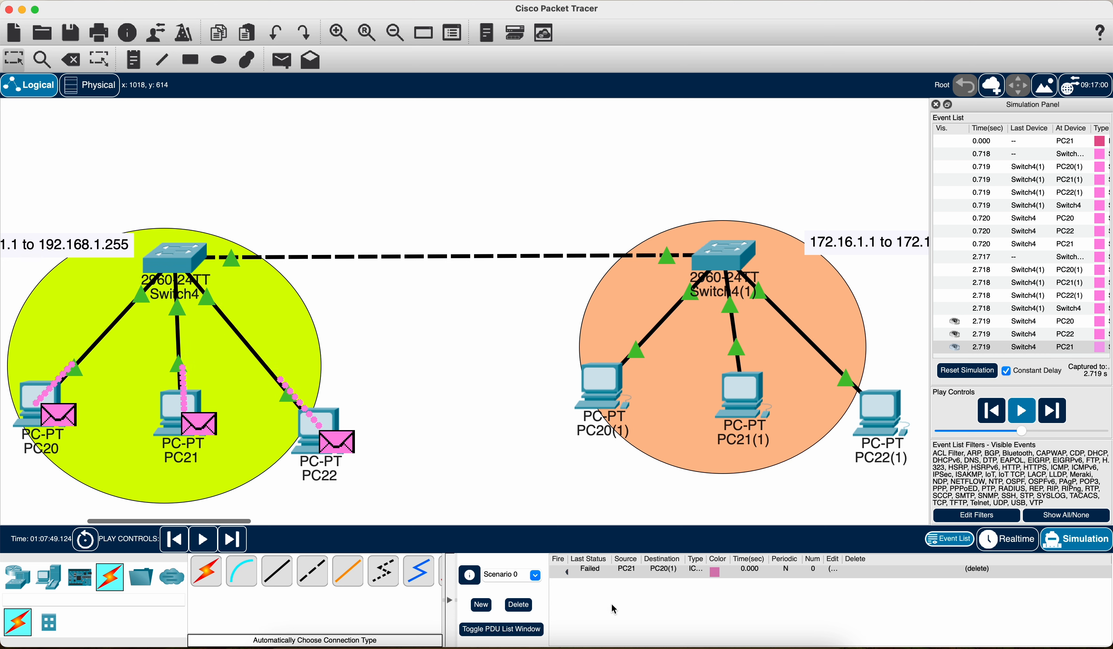
# Step: Delete the test PDU scenario and remove the direct link between Switch4 and Switch4(1)
pyautogui.click(518, 604)
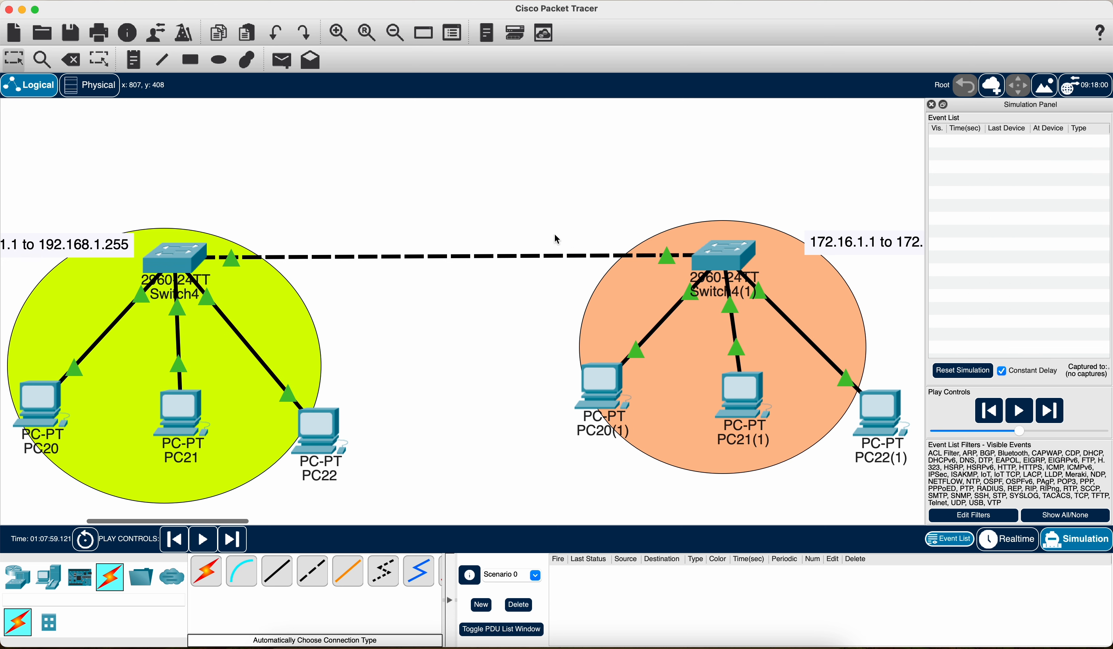
pyautogui.click(72, 59)
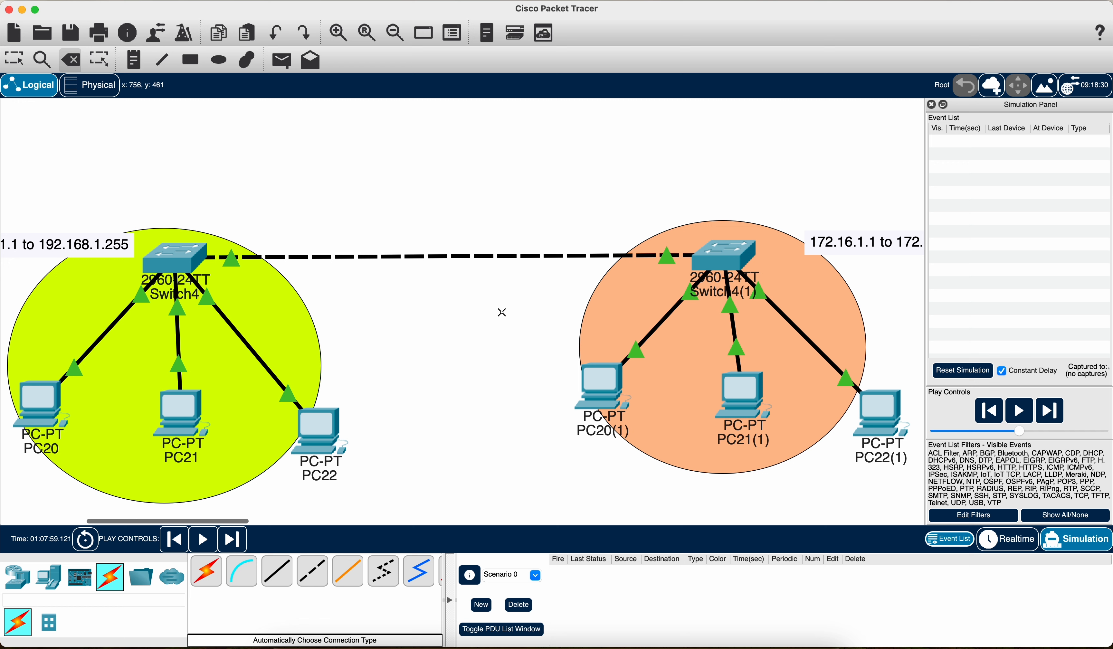
pyautogui.click(493, 256)
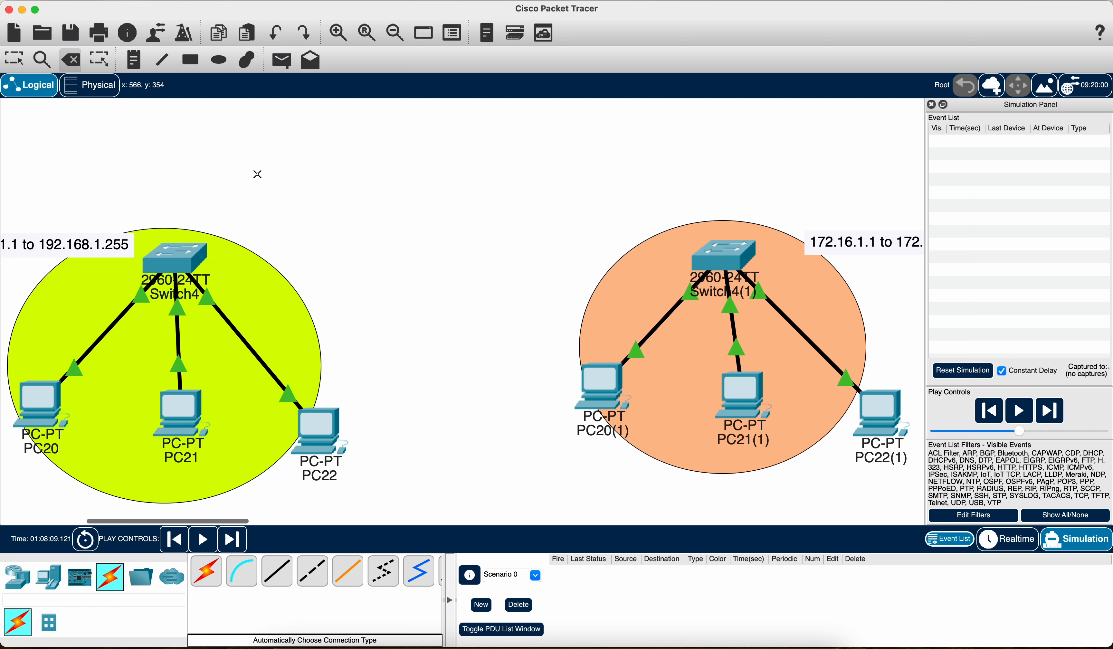
pyautogui.click(14, 59)
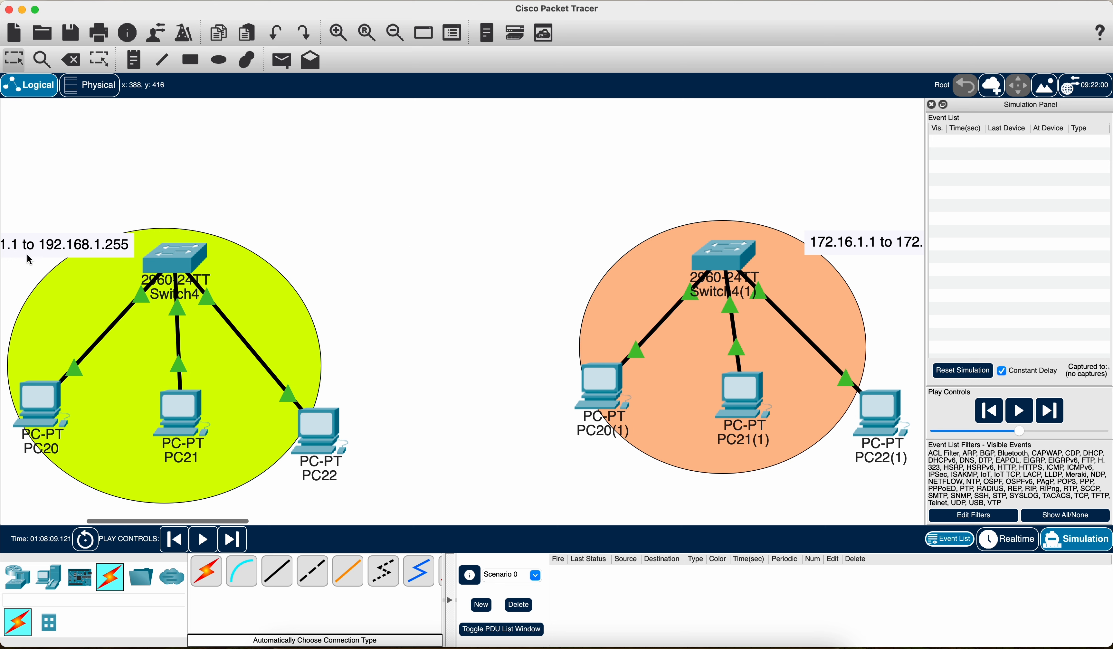
# Step: Place a 4331 router above and between the two switch networks
pyautogui.click(17, 577)
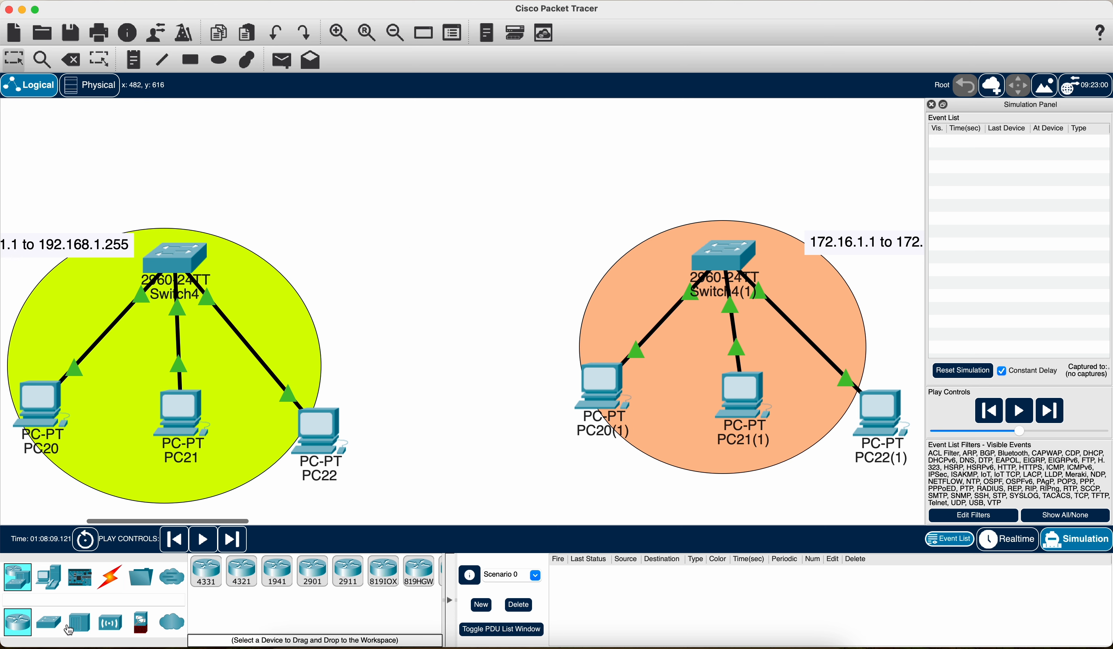
pyautogui.click(206, 570)
pyautogui.click(427, 151)
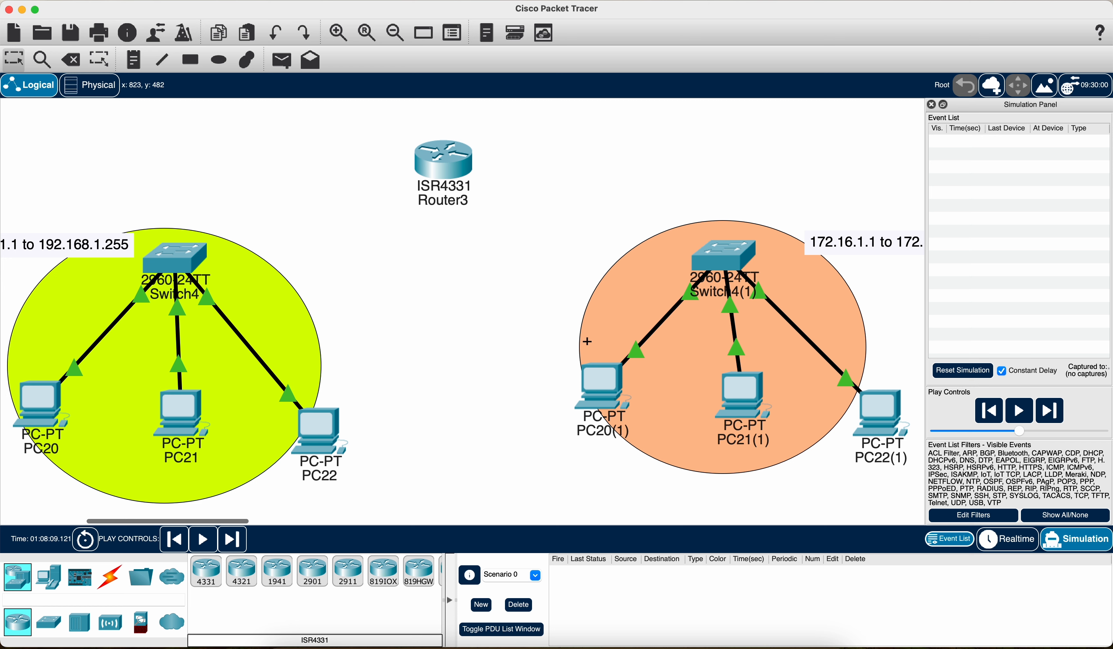
pyautogui.click(10, 62)
# Step: Connect Switch4's GigabitEthernet0/1 to the router's GigabitEthernet0/0/0 with a copper cross-over cable
pyautogui.click(109, 576)
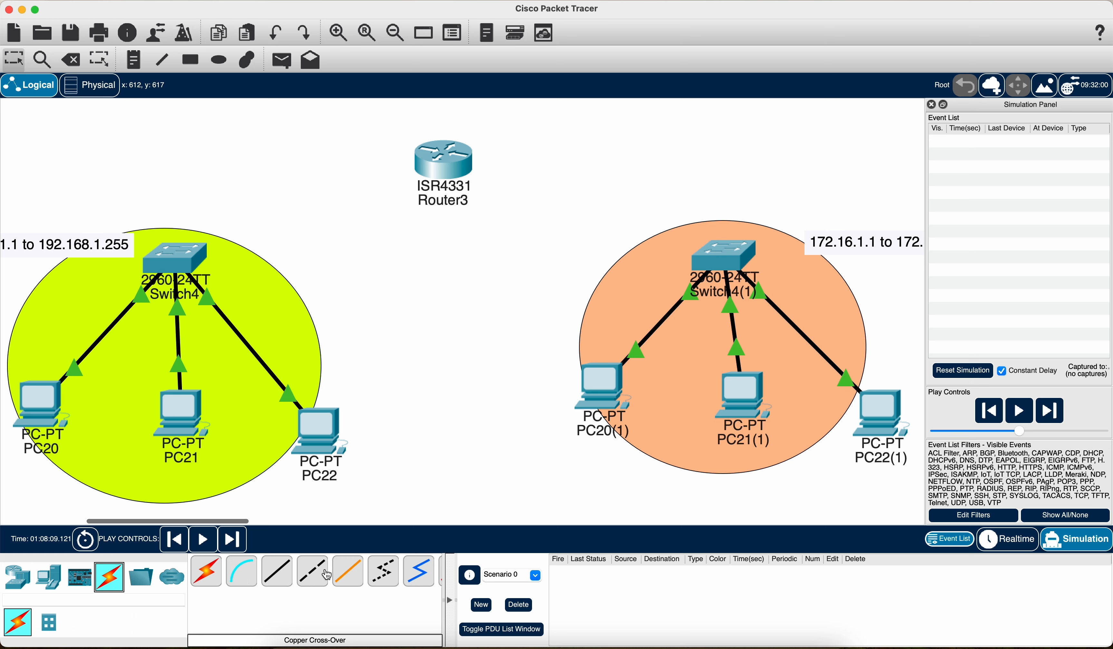
pyautogui.click(327, 574)
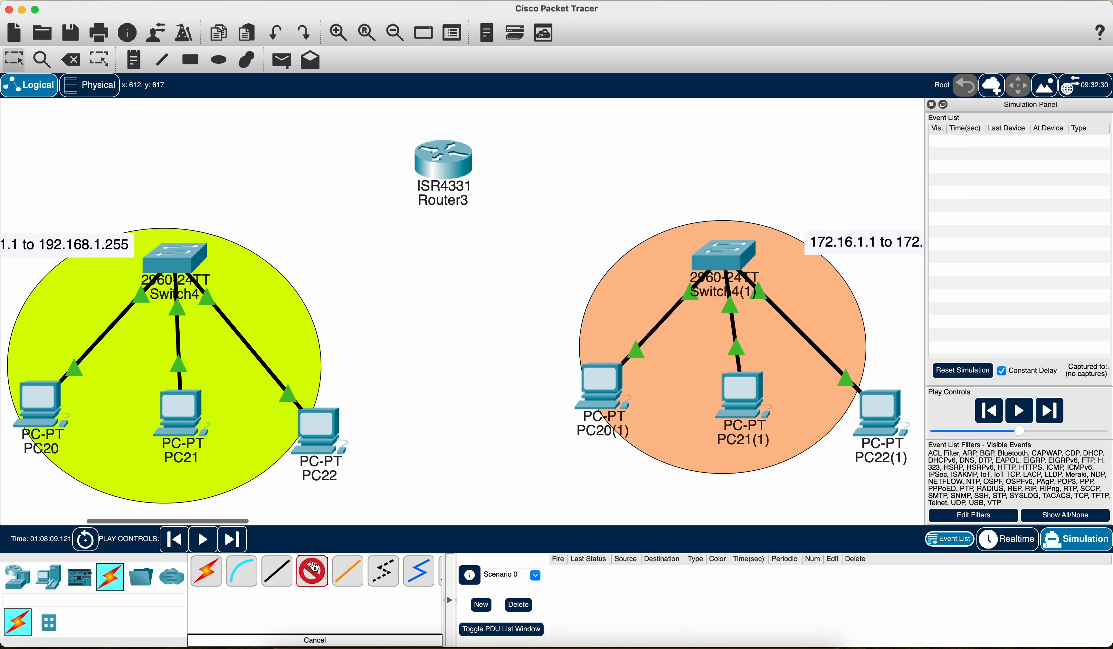
pyautogui.click(180, 258)
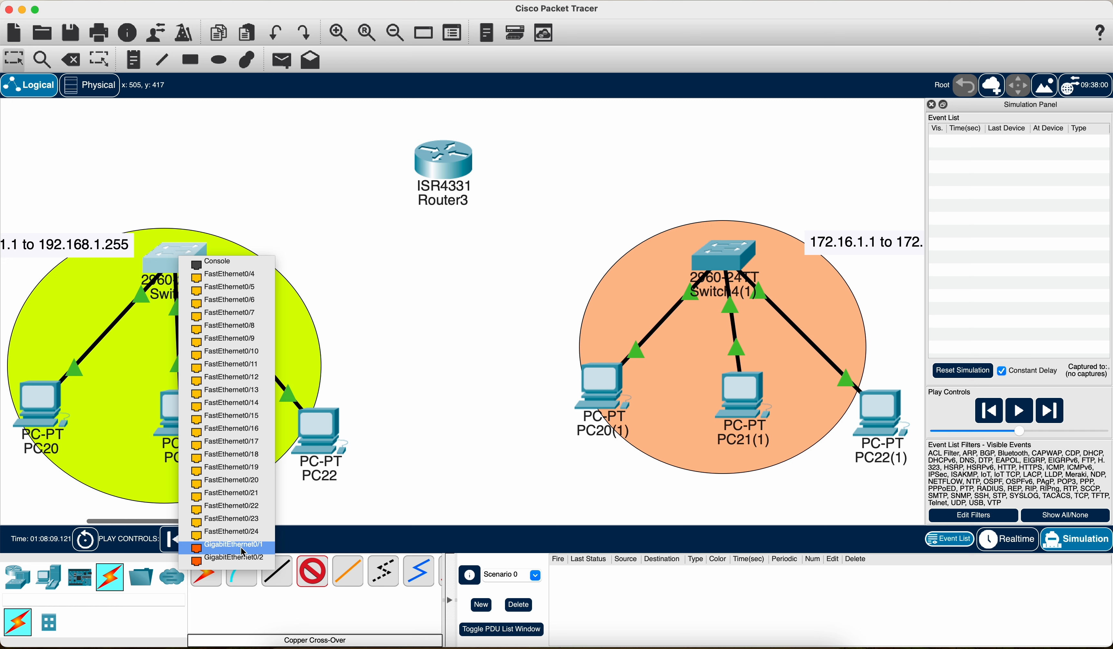
pyautogui.click(214, 549)
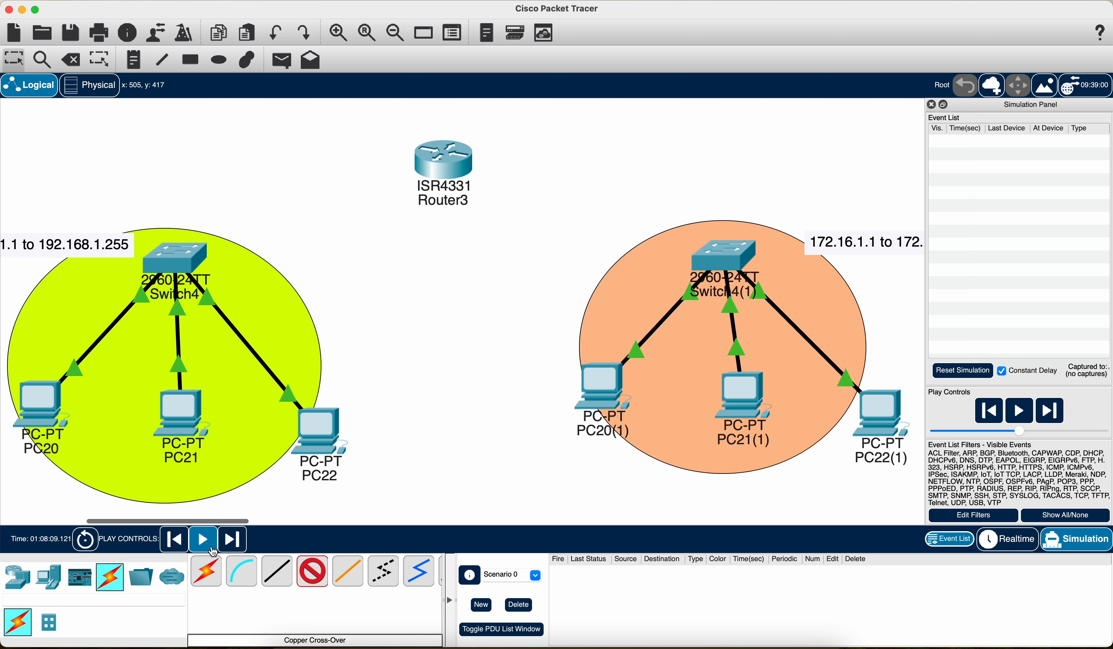
pyautogui.click(436, 156)
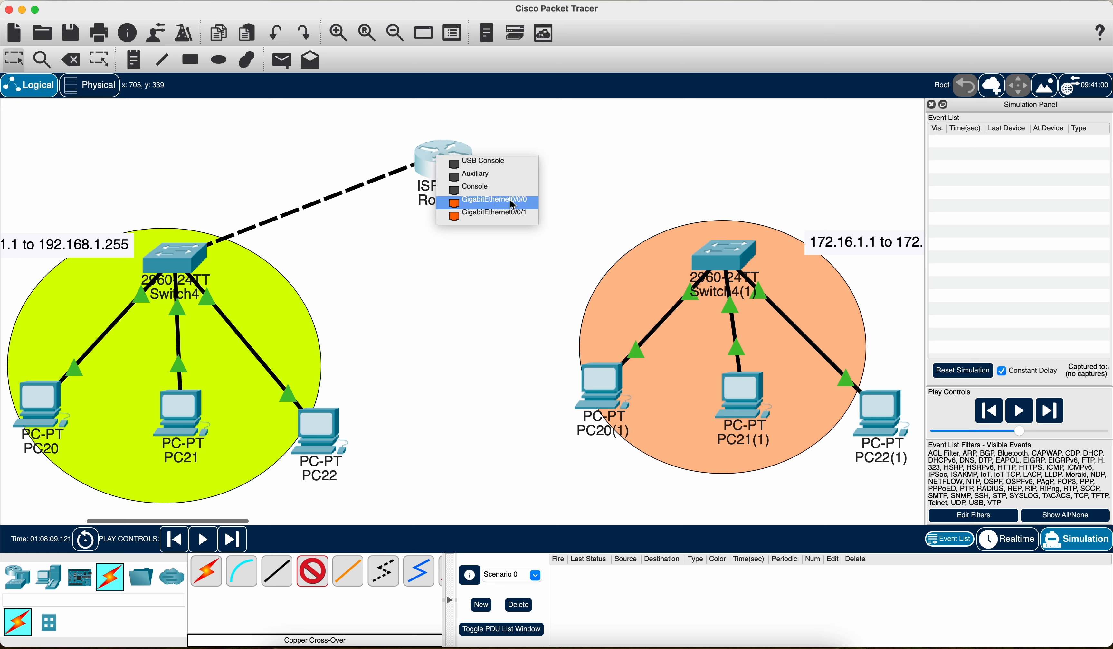
pyautogui.click(530, 205)
# Step: Connect the router's GigabitEthernet0/0/1 to Switch4(1)'s GigabitEthernet0/1 with a copper cross-over cable
pyautogui.click(312, 577)
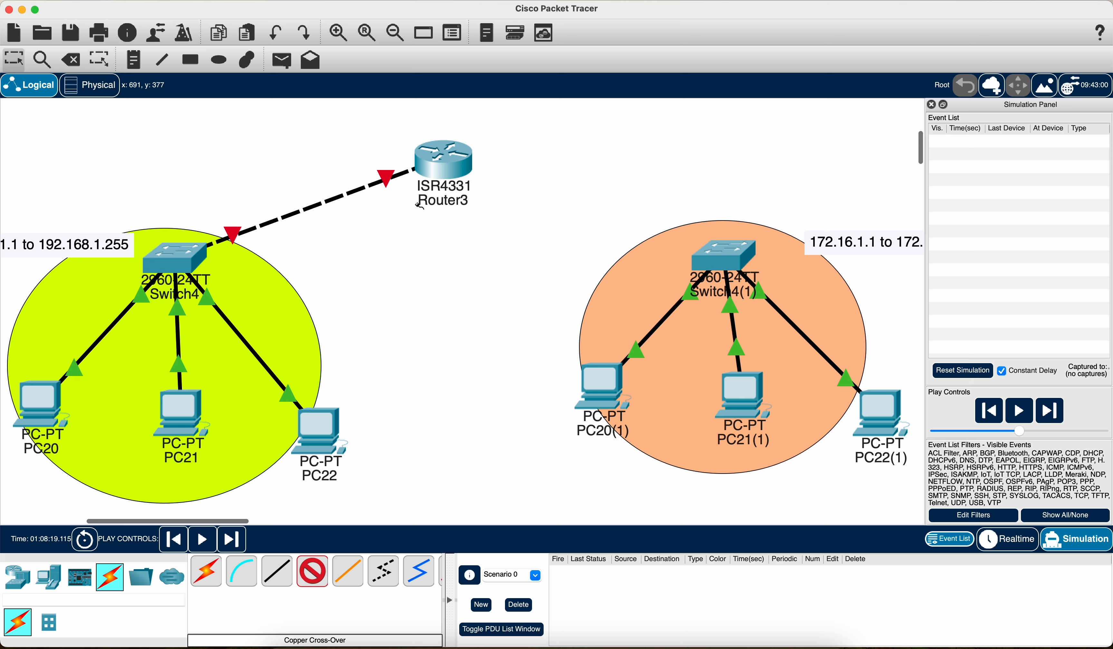
pyautogui.click(449, 160)
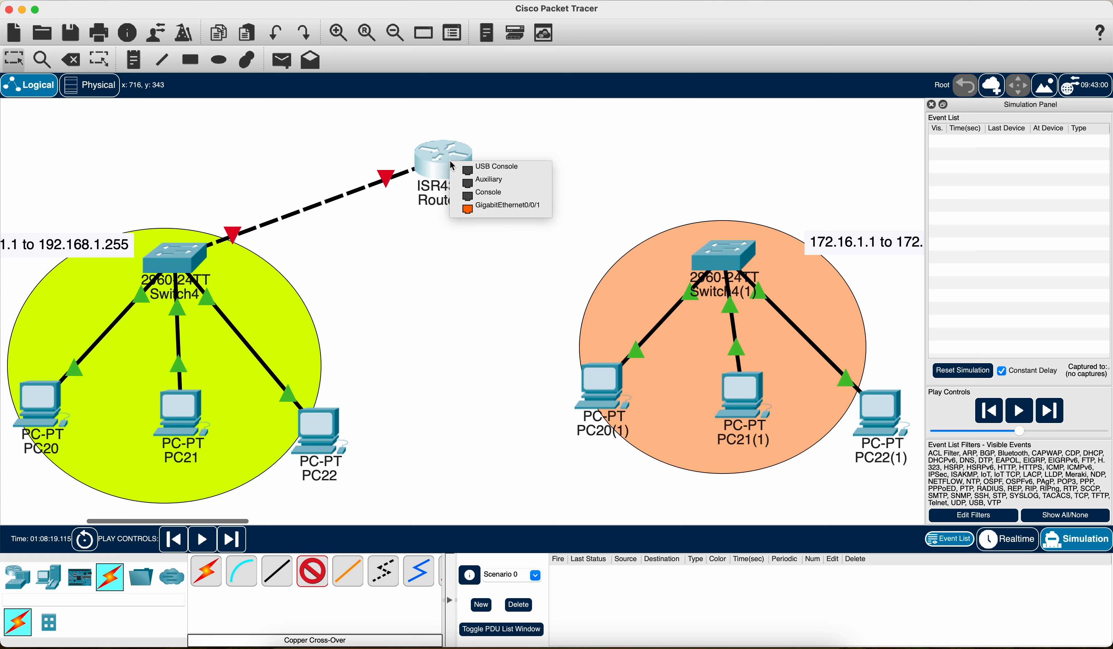
pyautogui.click(511, 209)
pyautogui.click(726, 258)
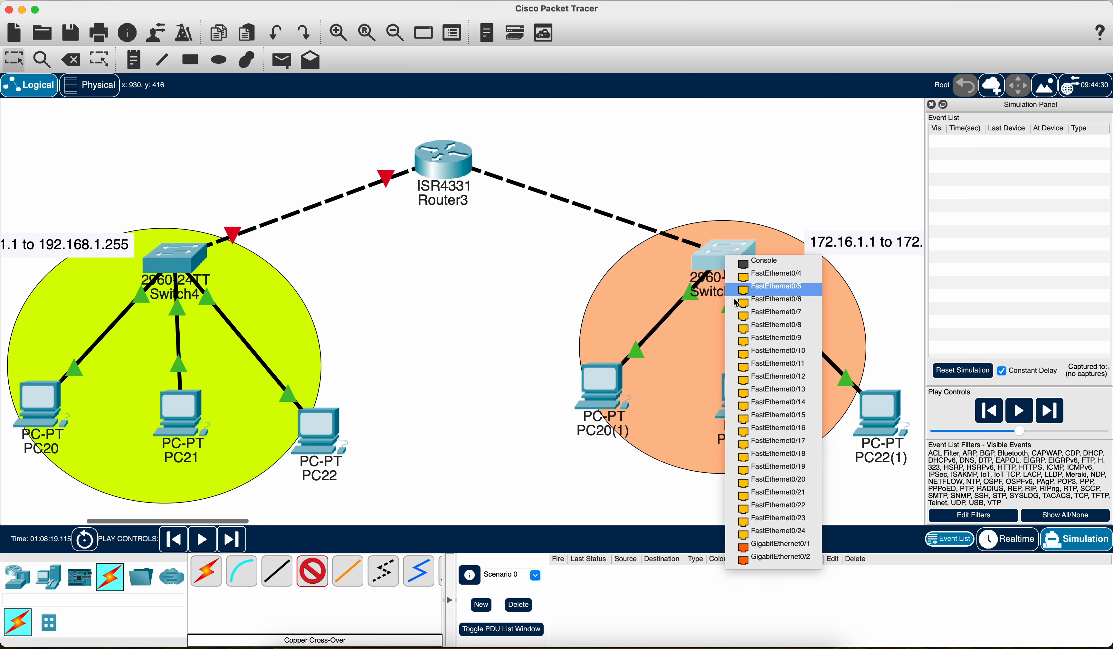
pyautogui.click(774, 544)
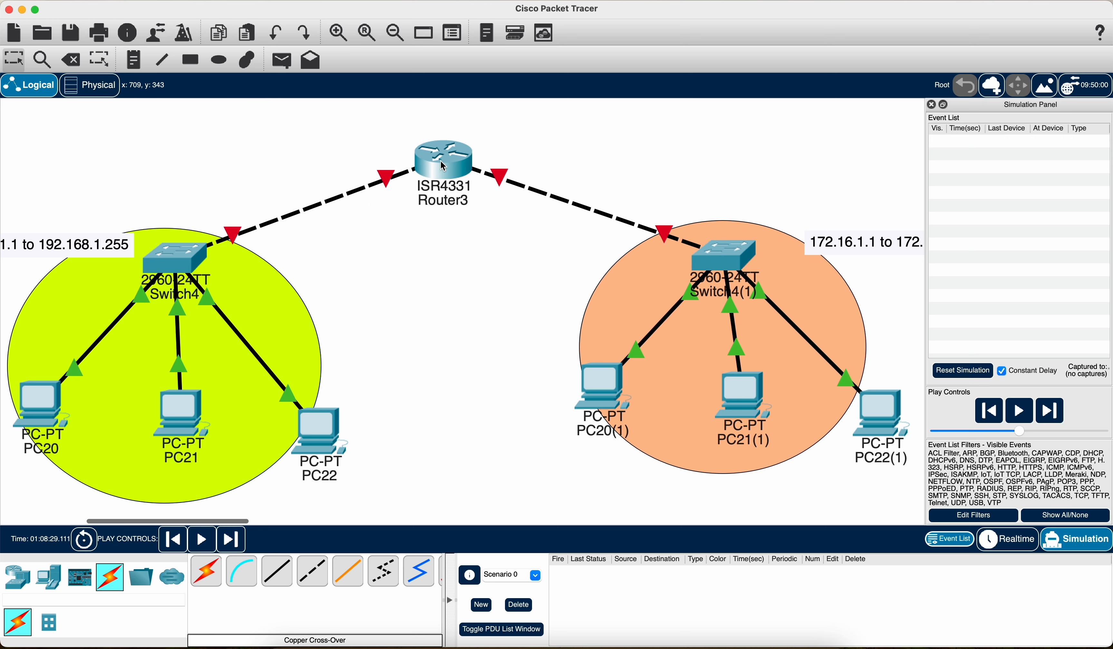
# Step: Configure the router's GigabitEthernet0/0/0 with IPv4 address 192.168.1.1 and subnet mask 255.255.255.0, and turn its port on
pyautogui.moveTo(449, 157)
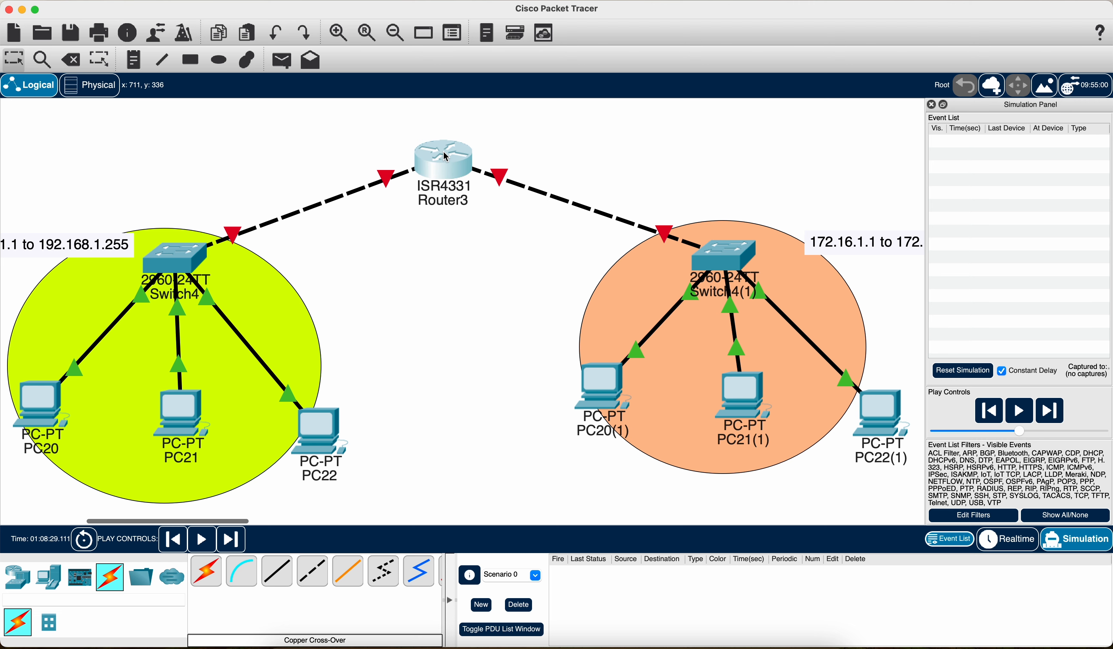
pyautogui.click(469, 188)
pyautogui.click(540, 125)
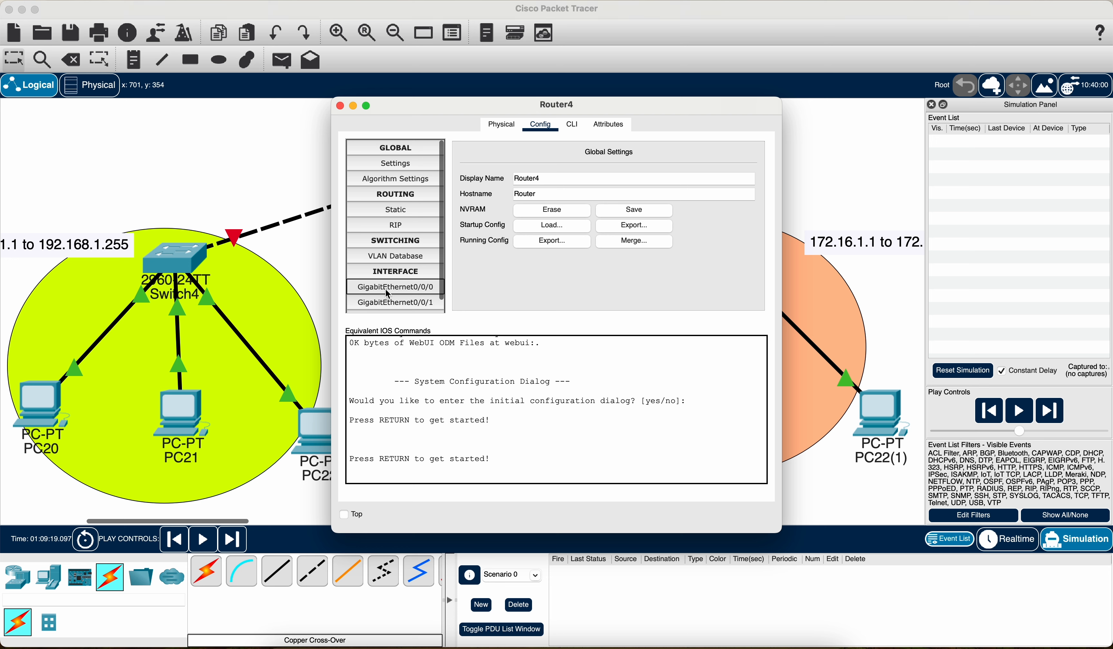
pyautogui.click(411, 288)
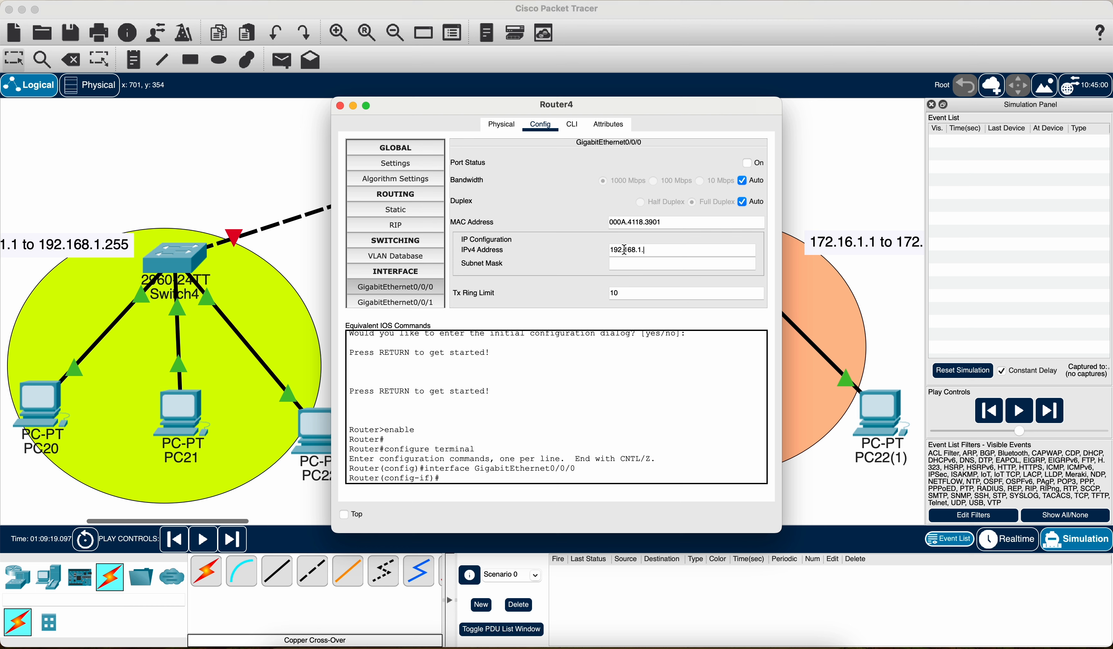
pyautogui.hscroll(-5, 47, 248)
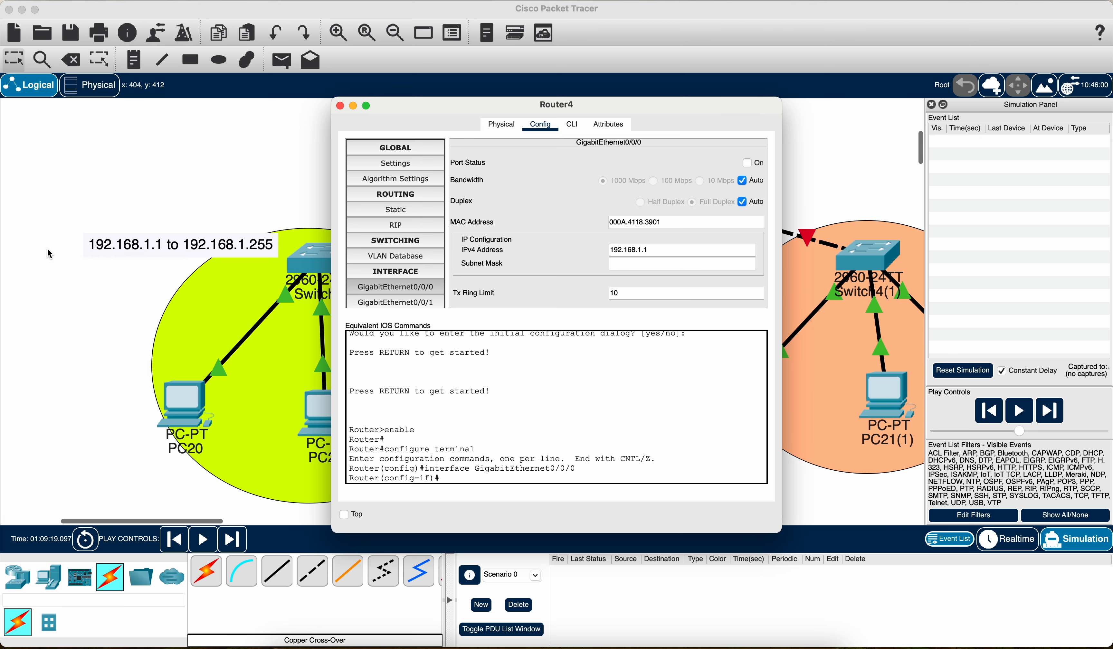
pyautogui.hscroll(5, 128, 264)
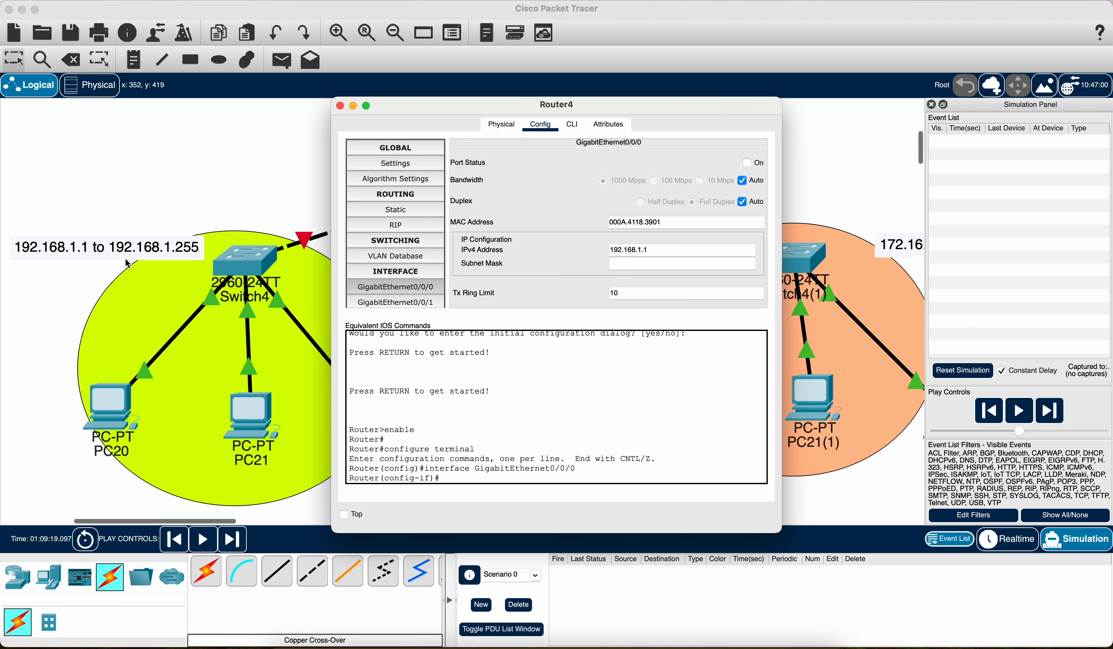
pyautogui.click(613, 263)
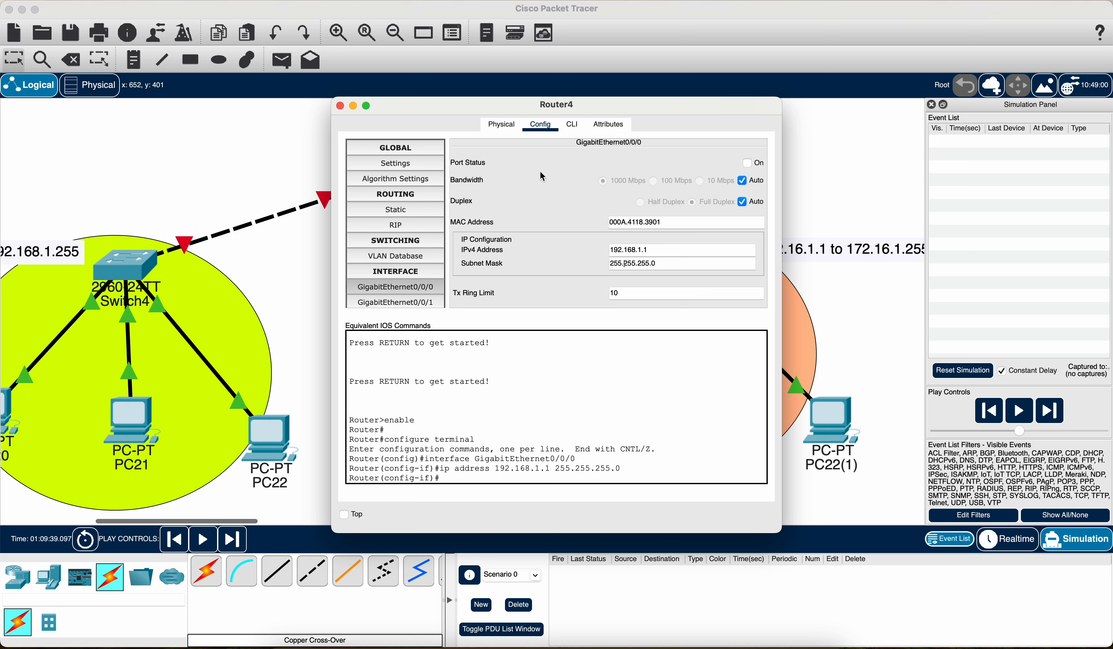
pyautogui.click(747, 163)
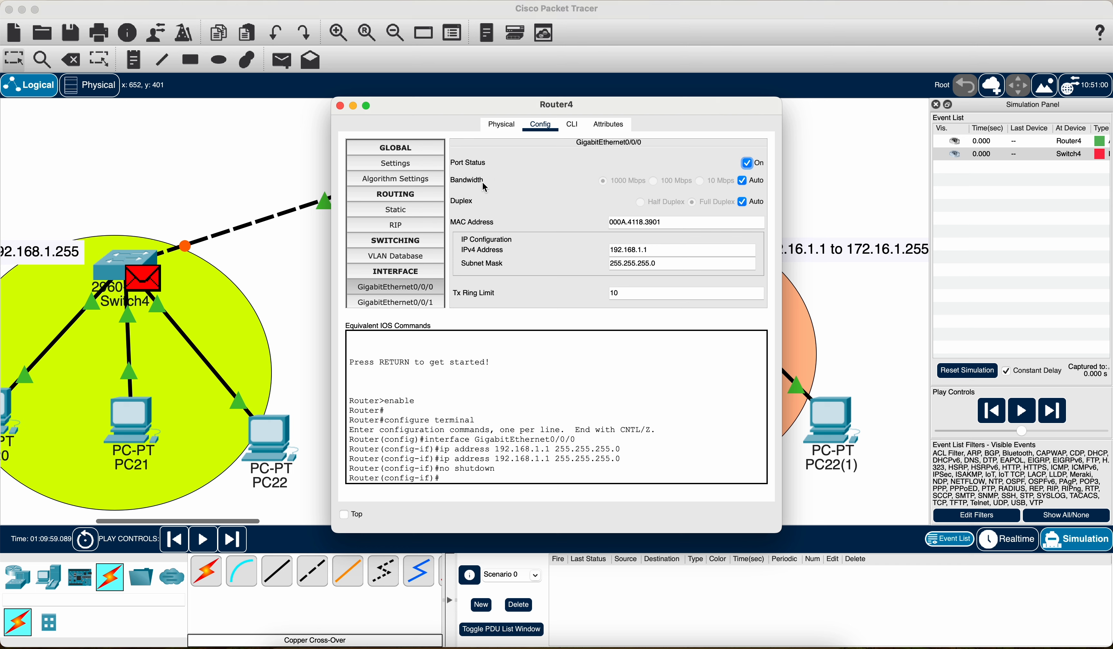
pyautogui.click(397, 292)
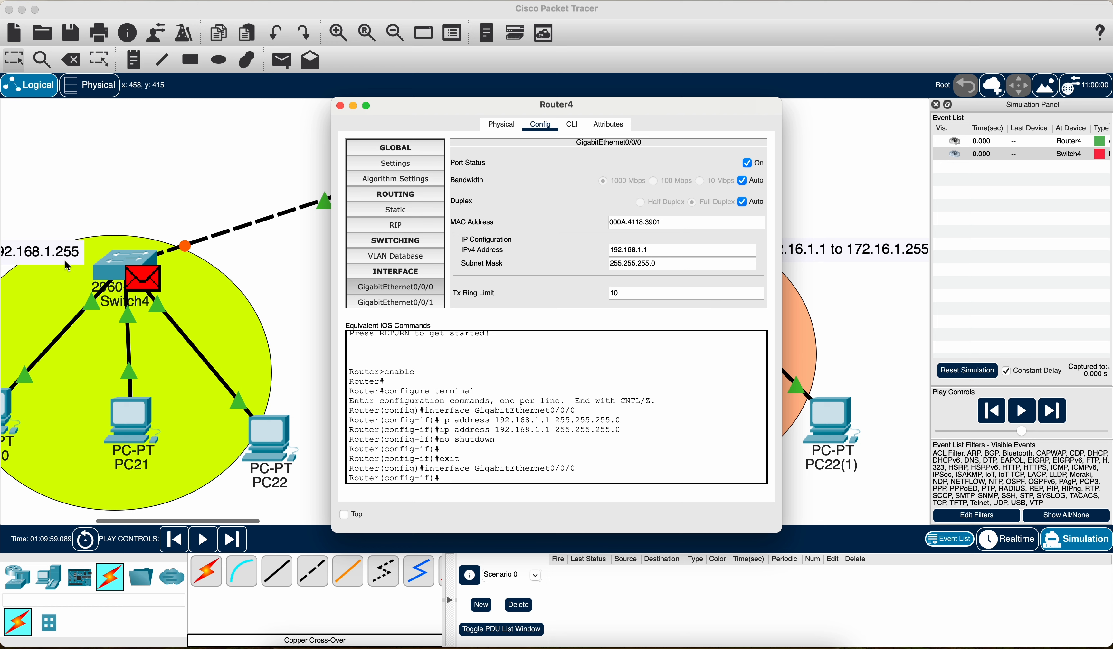
pyautogui.click(657, 248)
pyautogui.click(340, 106)
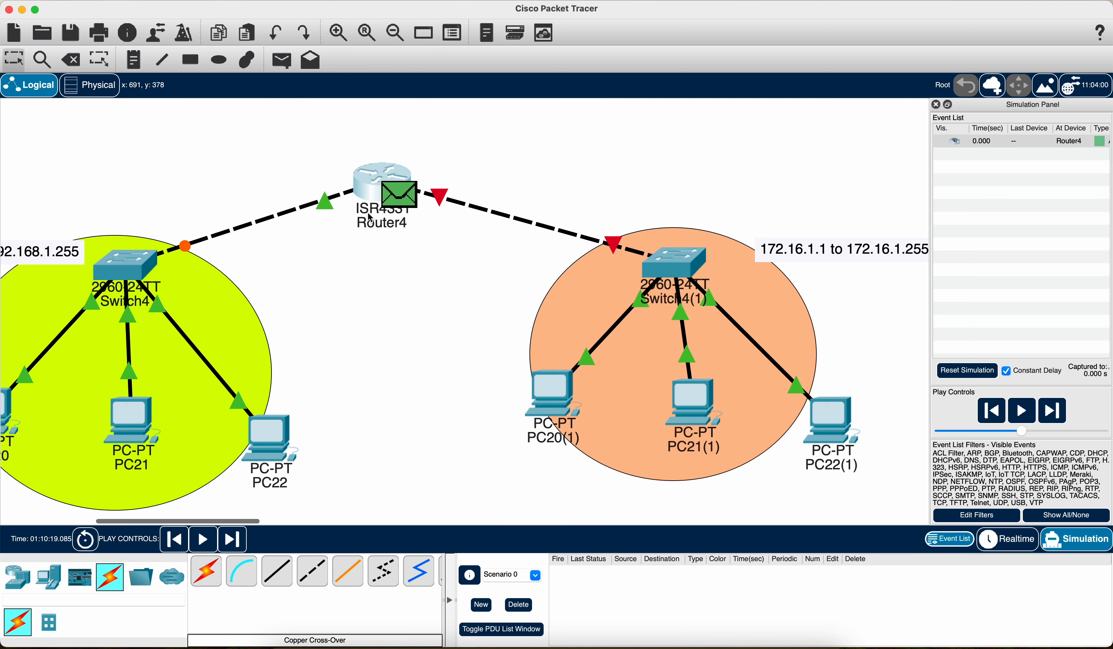
# Step: Configure the router's GigabitEthernet0/0/1 with IPv4 address 172.16.1.1 and subnet mask 255.255.0.0, and turn its port on
pyautogui.click(518, 605)
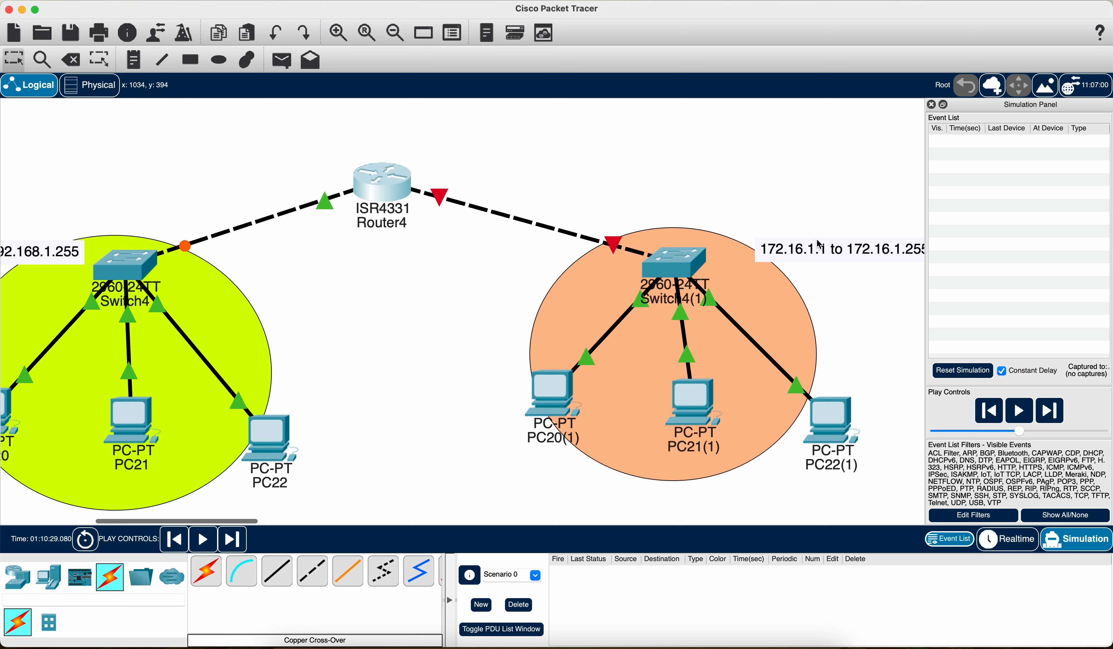
pyautogui.click(387, 190)
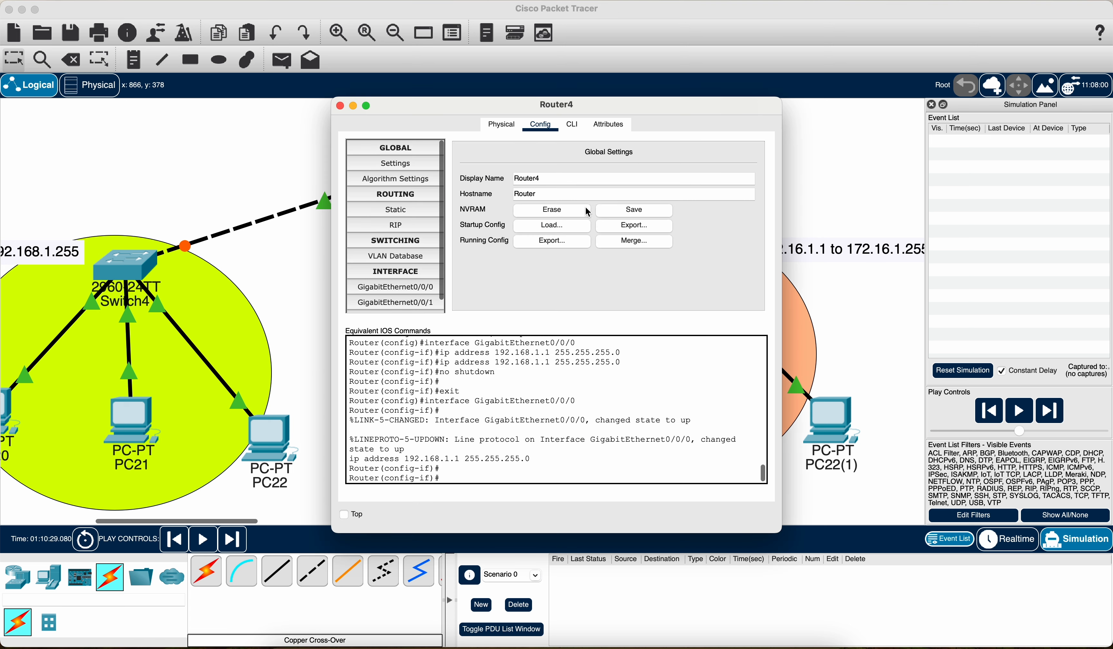
pyautogui.click(396, 303)
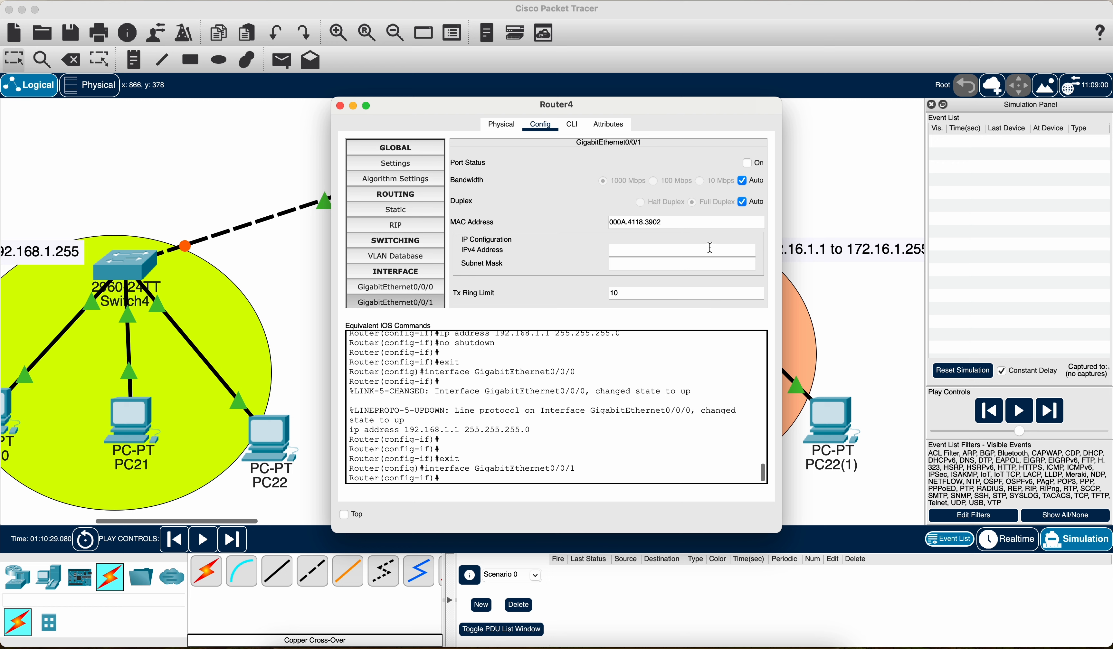
pyautogui.click(663, 252)
pyautogui.click(660, 263)
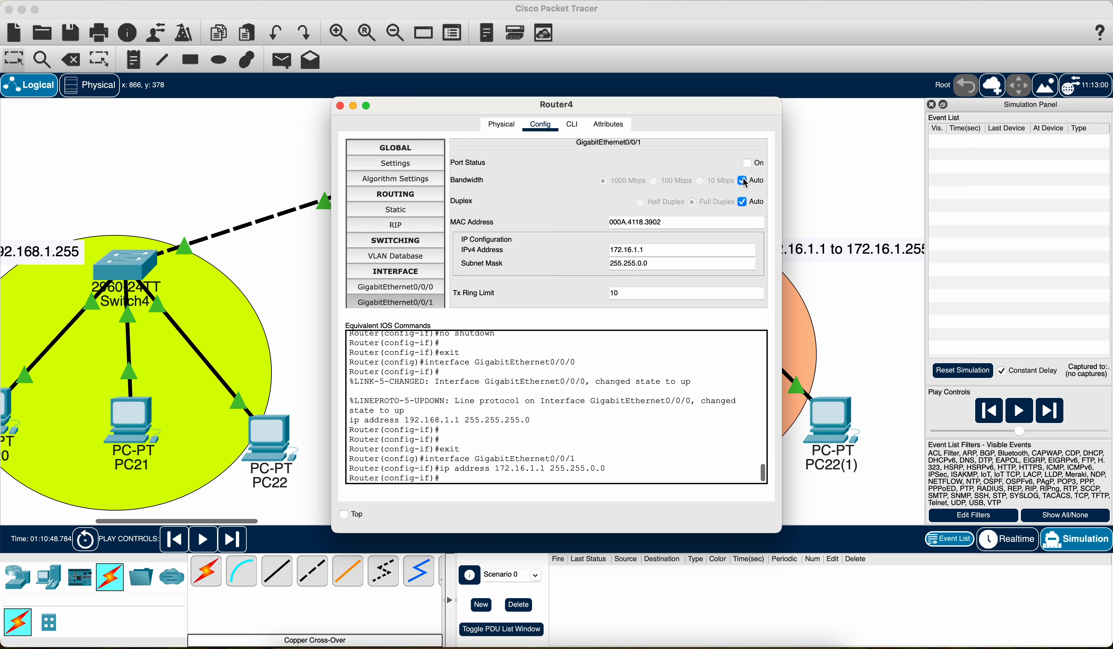
pyautogui.click(748, 164)
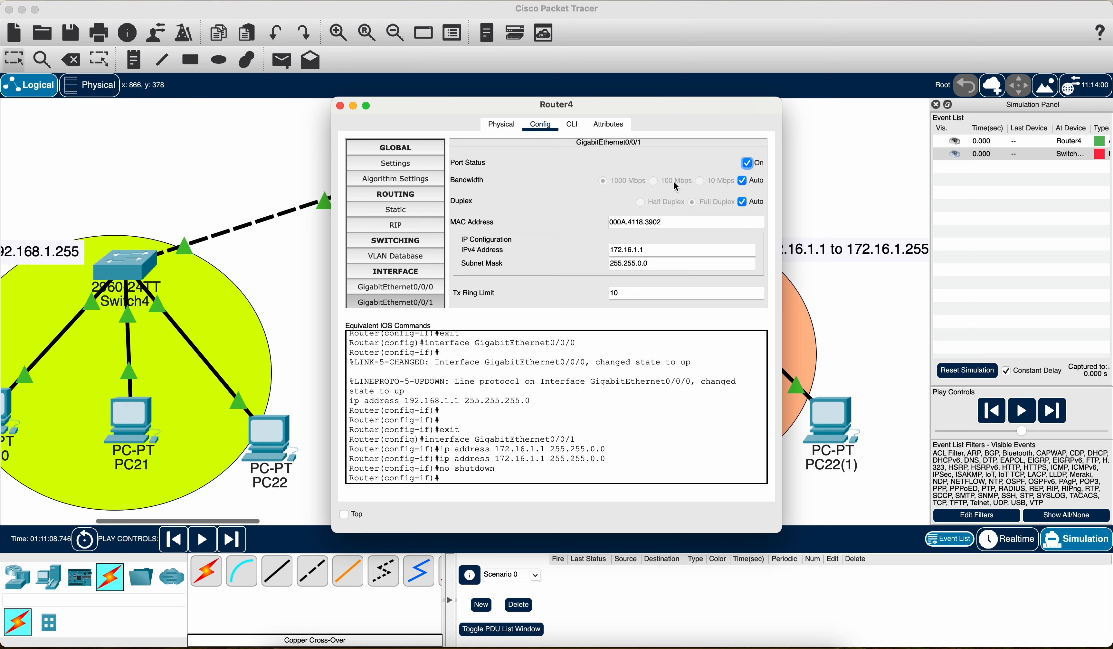
pyautogui.click(339, 105)
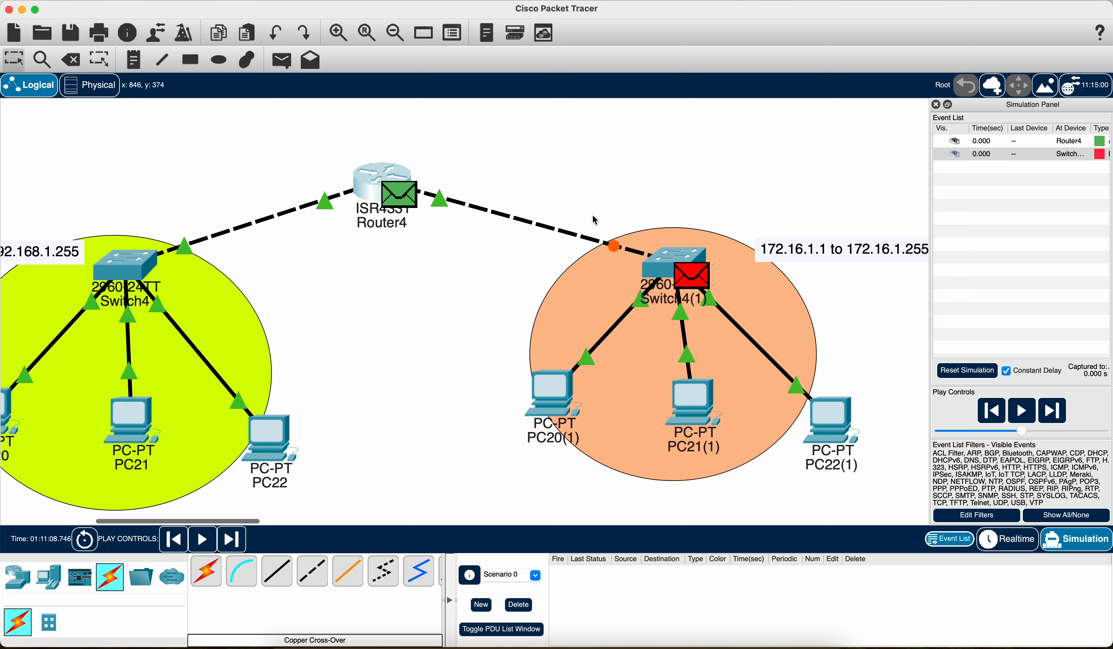
# Step: Clear the scenario, simulate a simple PDU from PC22 to PC20(1), and delete the scenario again
pyautogui.click(518, 605)
pyautogui.scroll(-3, 491, 385)
pyautogui.hscroll(-4, 490, 384)
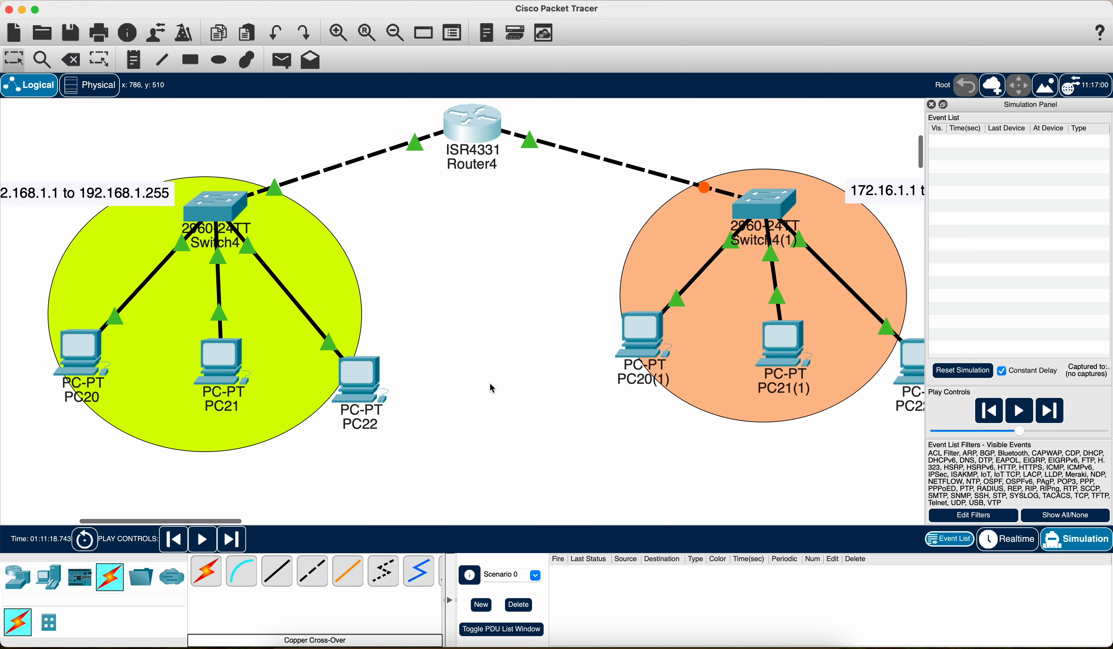
pyautogui.scroll(2, 270, 405)
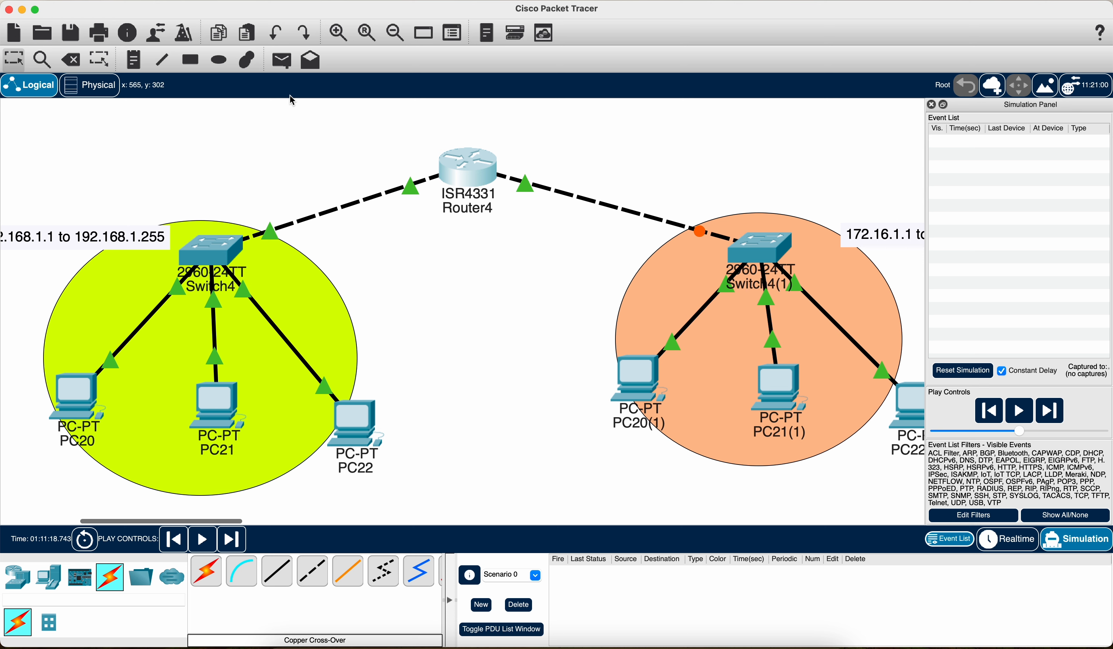
pyautogui.click(282, 62)
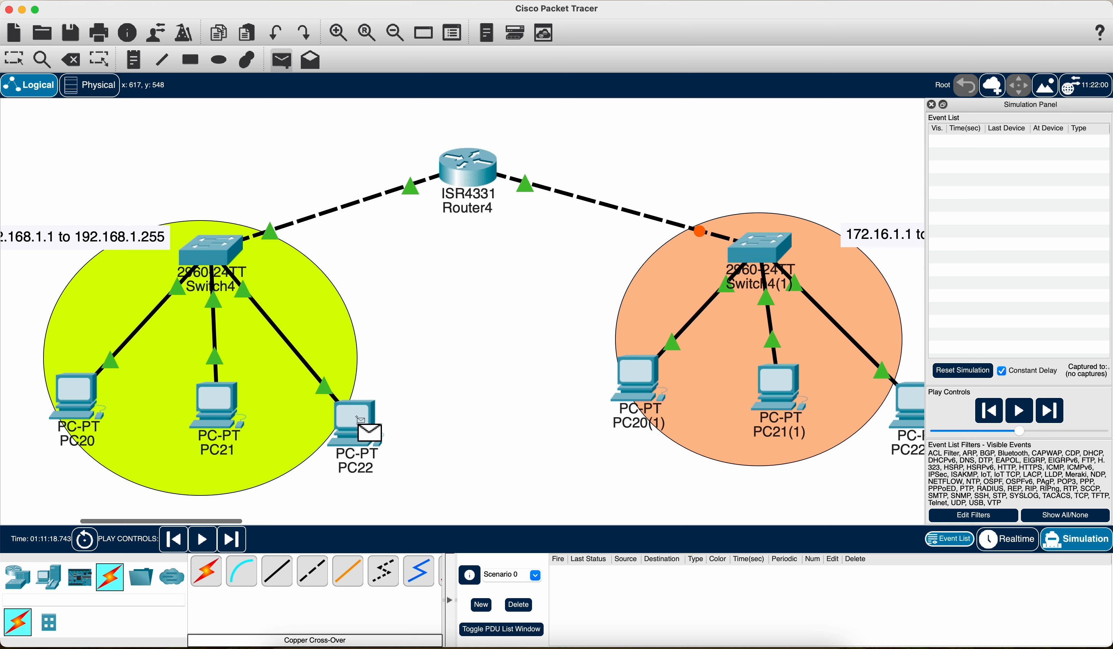
pyautogui.click(642, 388)
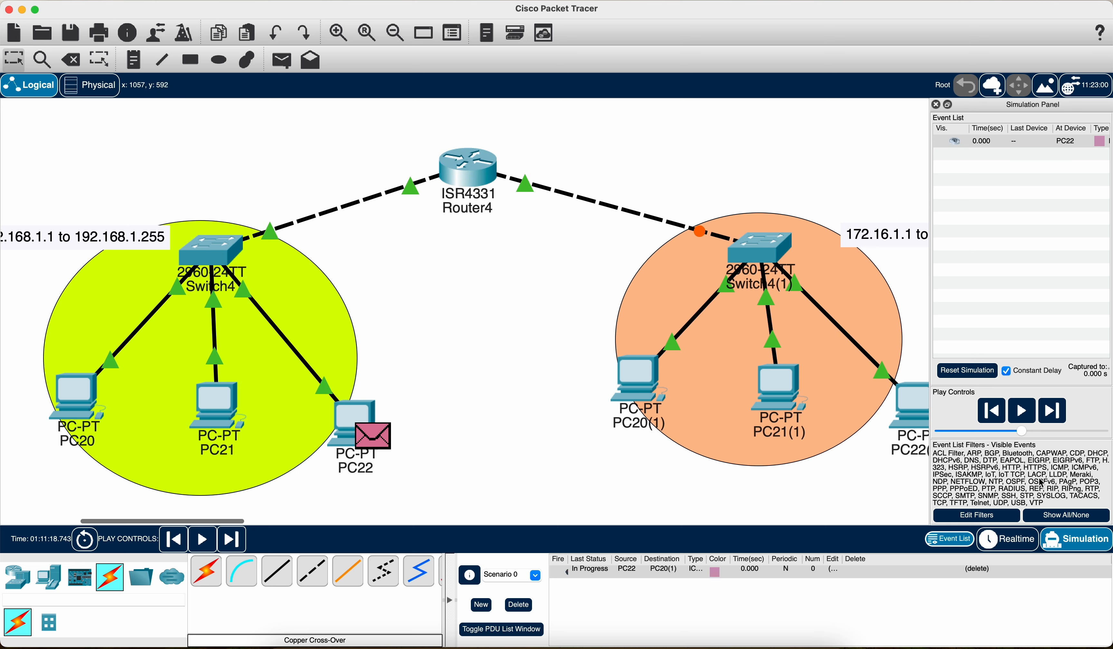
pyautogui.click(1023, 413)
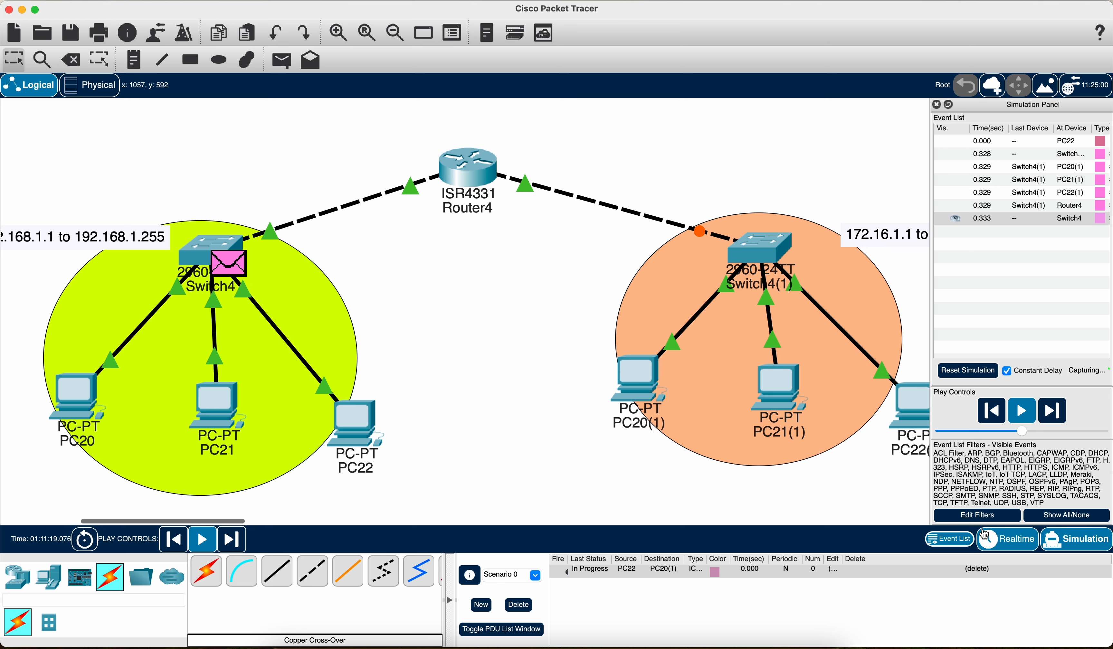
pyautogui.click(518, 605)
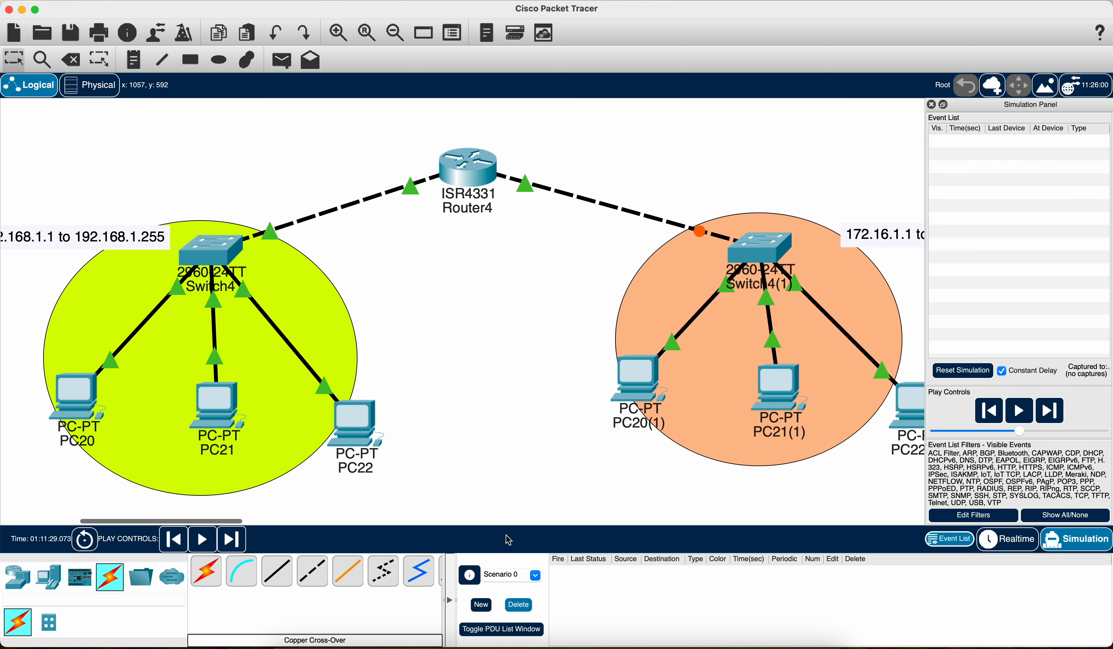
# Step: Set PC20's IPv4 default gateway to the router's address on its network, 192.168.1.1
pyautogui.hscroll(-3, 463, 363)
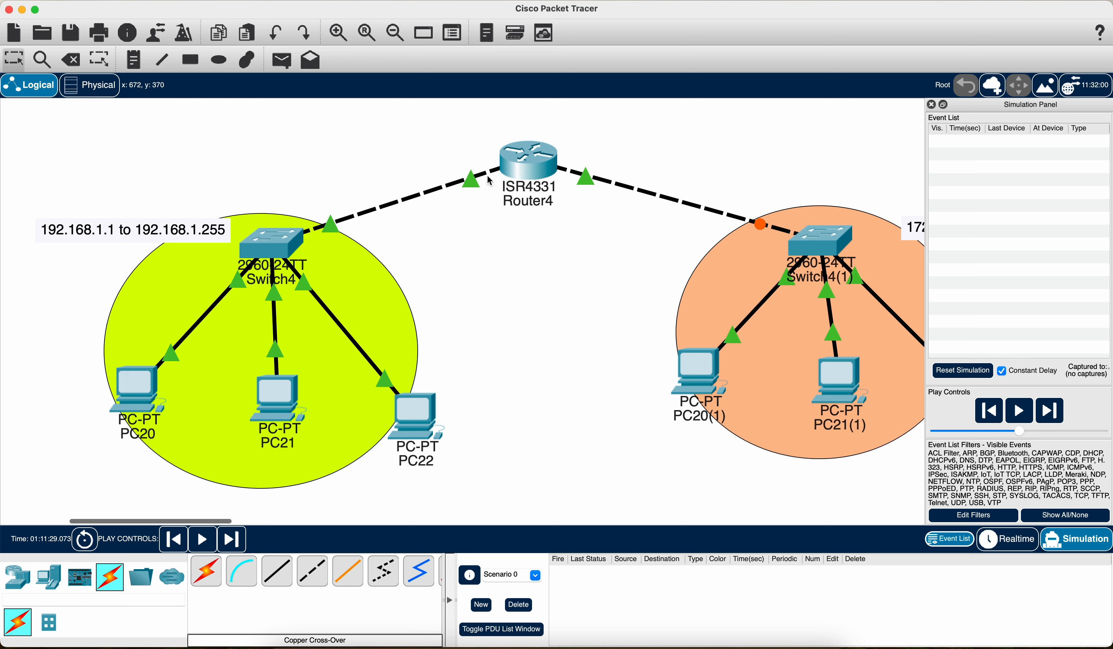
pyautogui.hscroll(5, 615, 276)
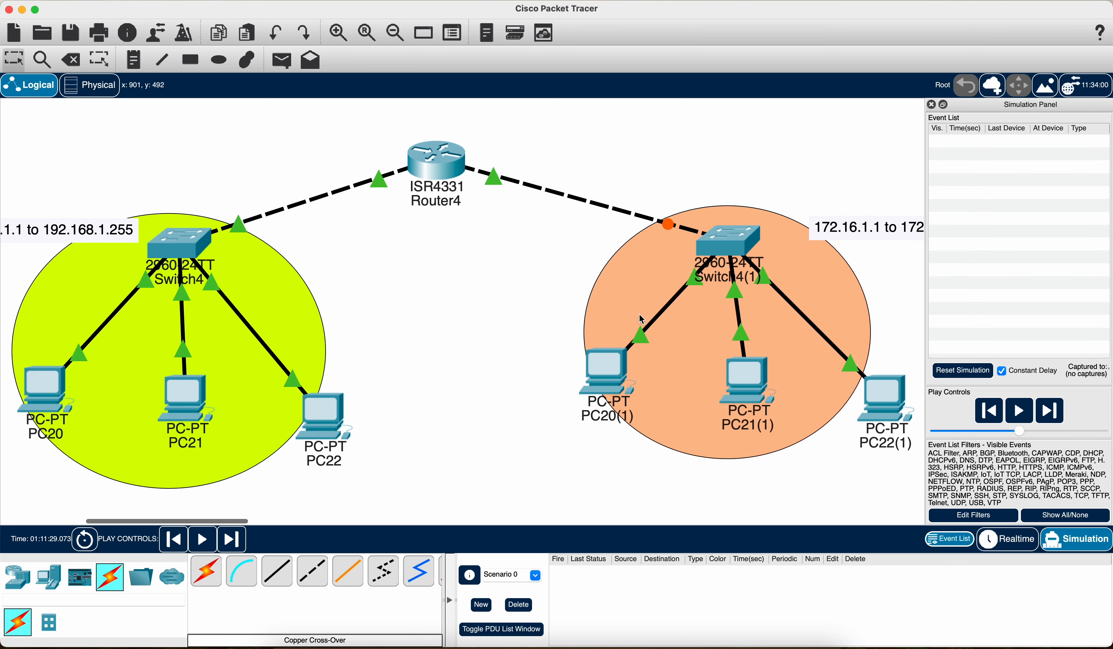
pyautogui.hscroll(-4, 430, 272)
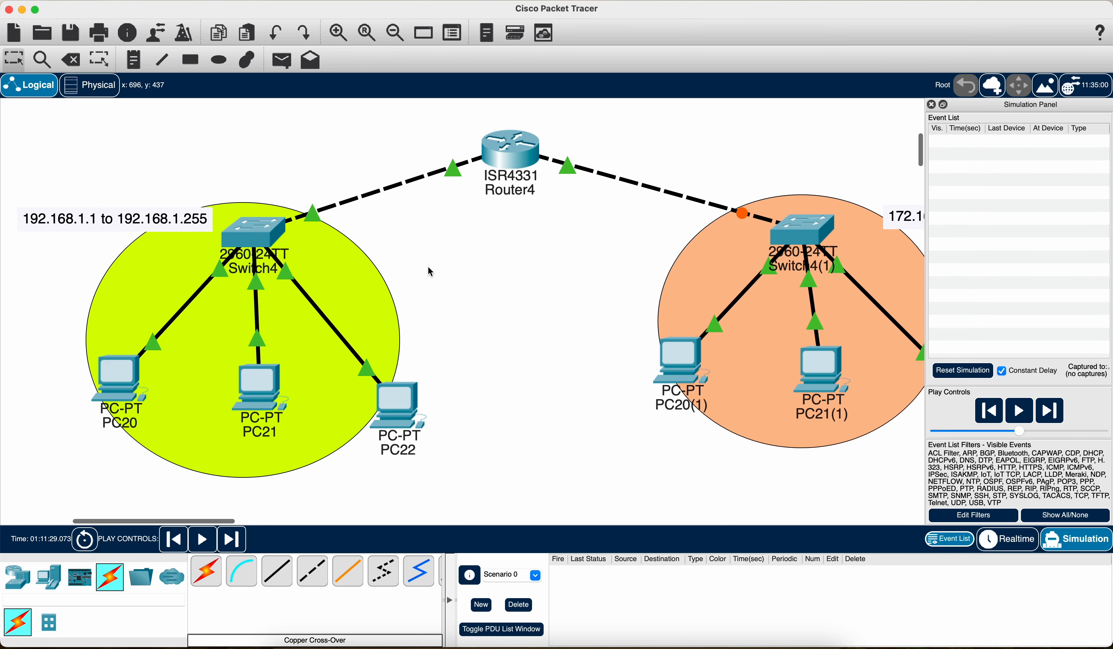
pyautogui.click(121, 378)
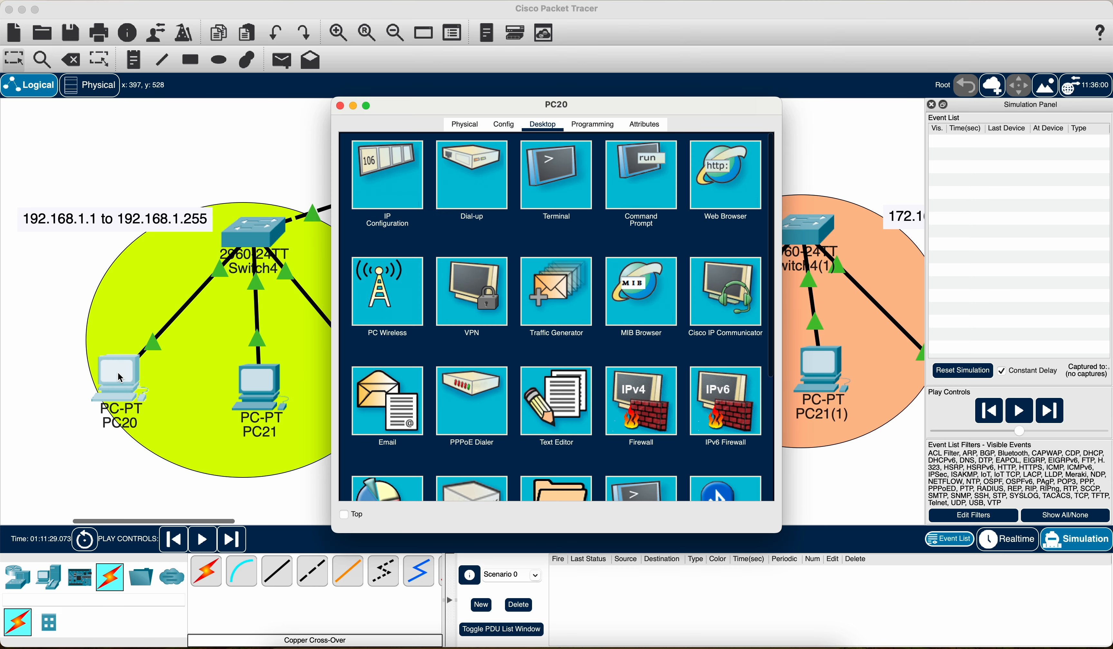
pyautogui.click(385, 181)
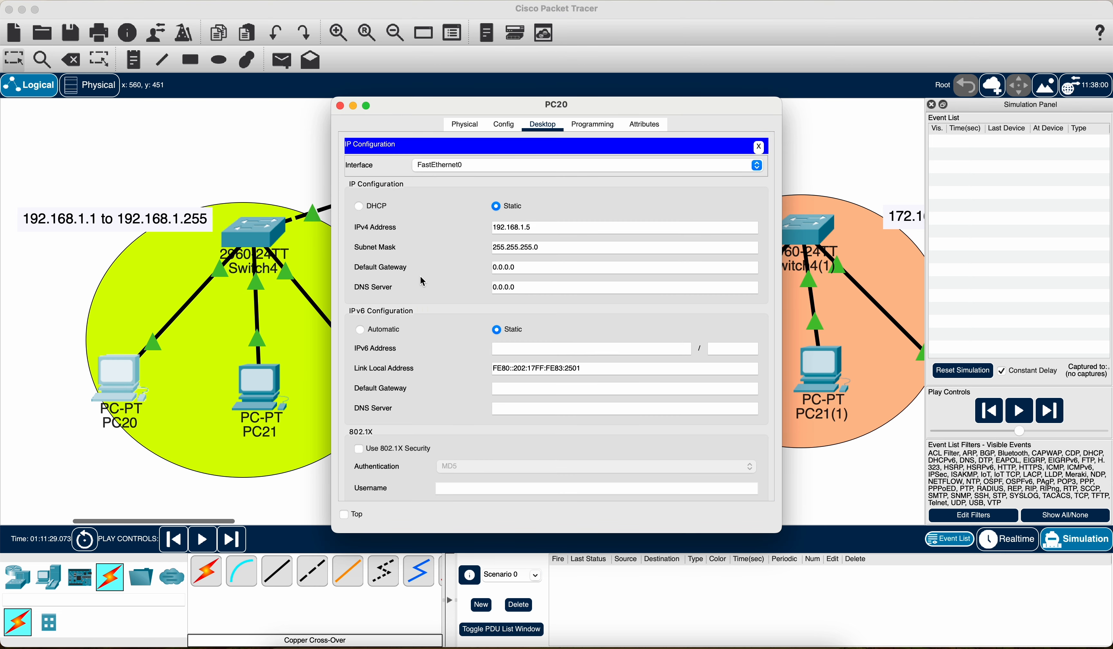
pyautogui.moveTo(549, 267); pyautogui.dragTo(387, 270)
pyautogui.moveTo(538, 263); pyautogui.dragTo(471, 265)
pyautogui.press('super+c')
pyautogui.click(548, 286)
pyautogui.click(341, 107)
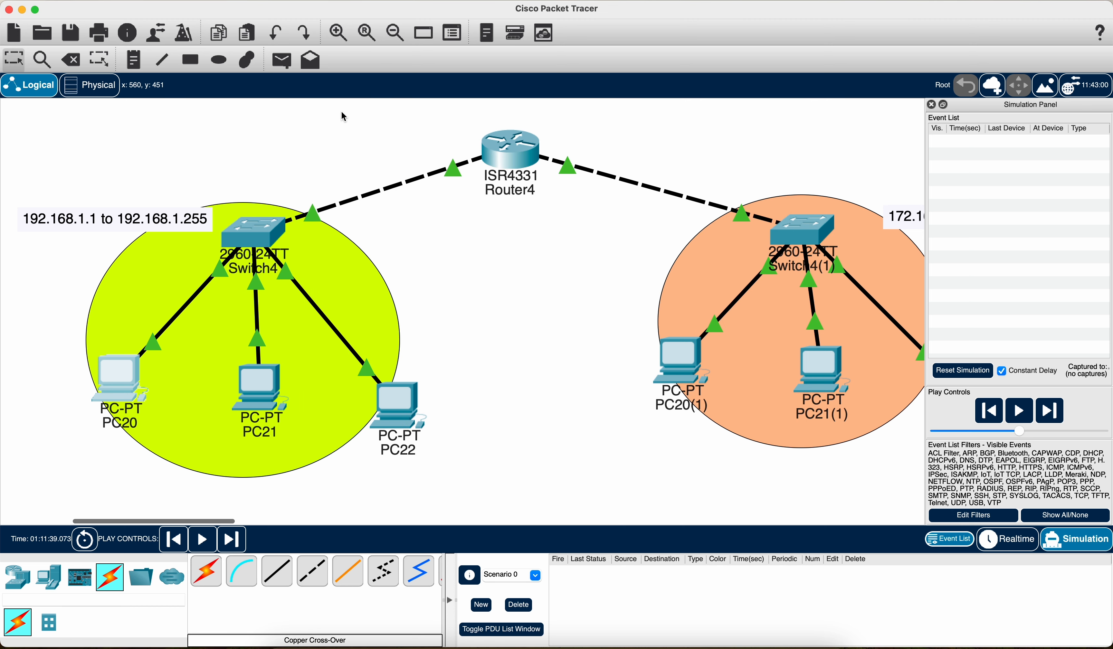
# Step: Set PC21's IPv4 default gateway to the router's 192.168.1.1 address
pyautogui.doubleClick(261, 389)
pyautogui.click(435, 213)
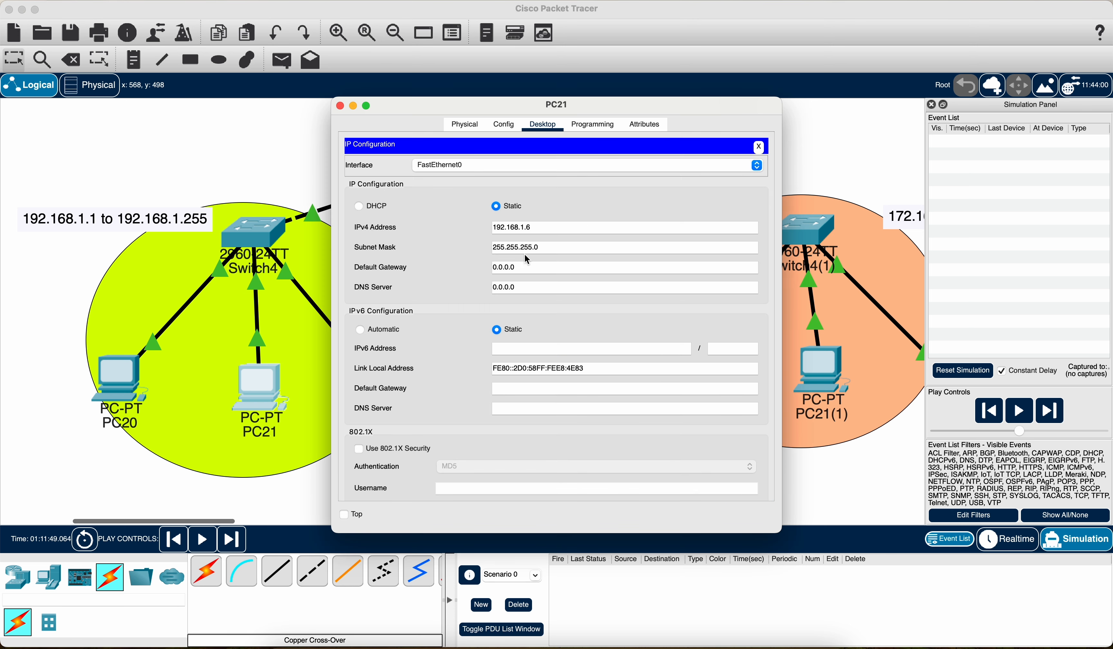
pyautogui.tripleClick(527, 266)
pyautogui.press('super+v')
pyautogui.click(340, 106)
# Step: Set PC22's IPv4 default gateway to the router's 192.168.1.1 address
pyautogui.doubleClick(384, 401)
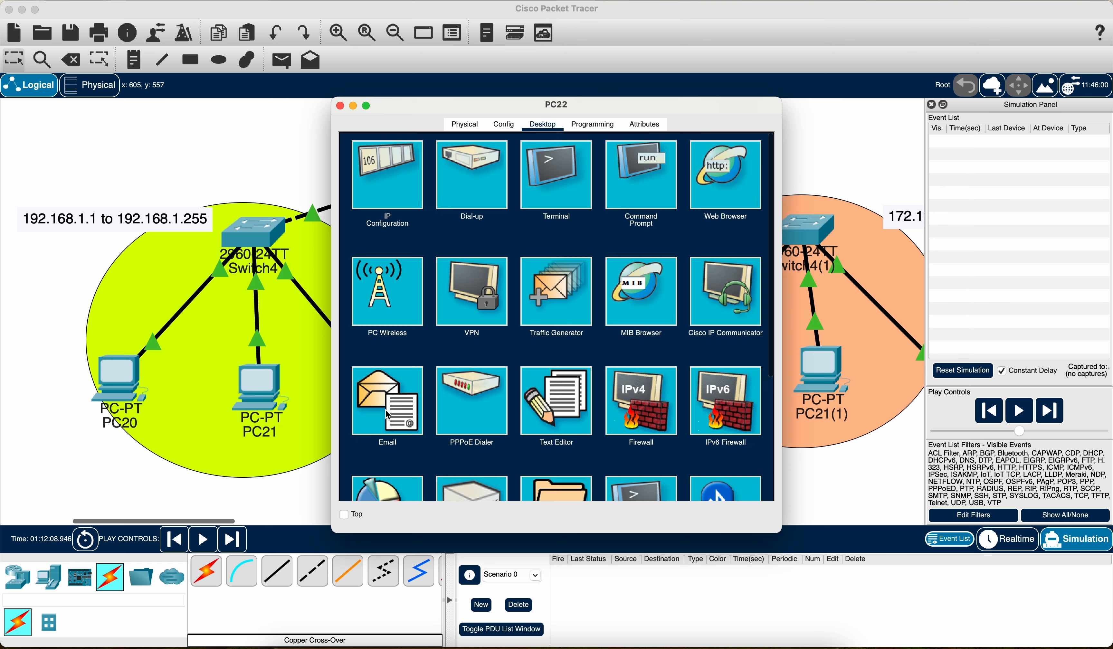
pyautogui.click(437, 192)
pyautogui.tripleClick(535, 266)
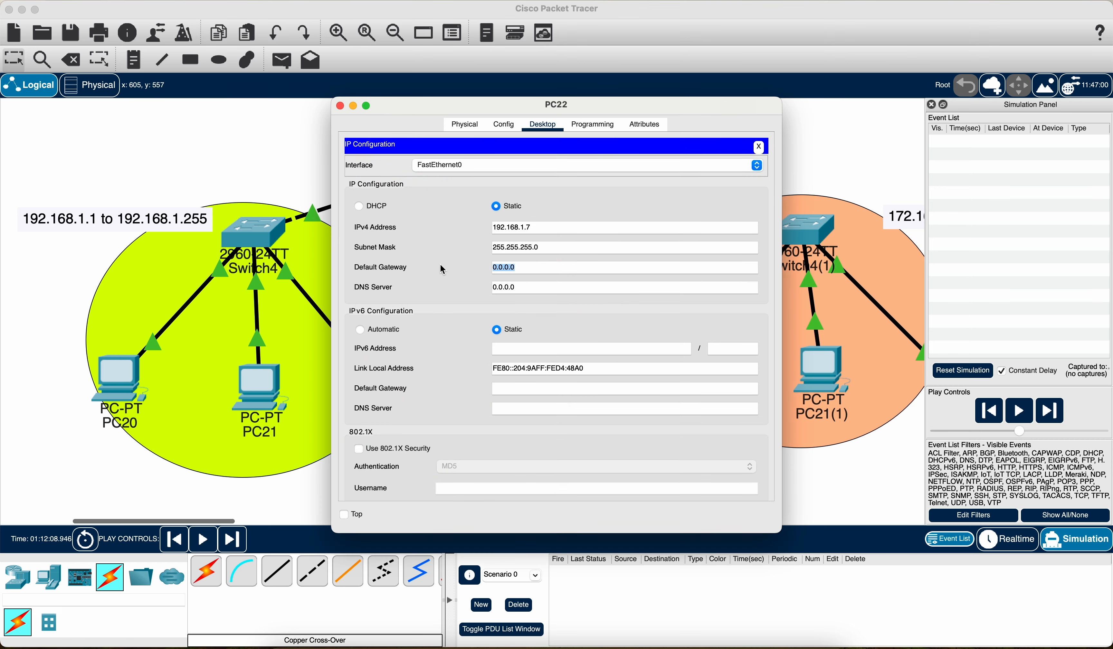
pyautogui.press('super+v')
pyautogui.click(341, 107)
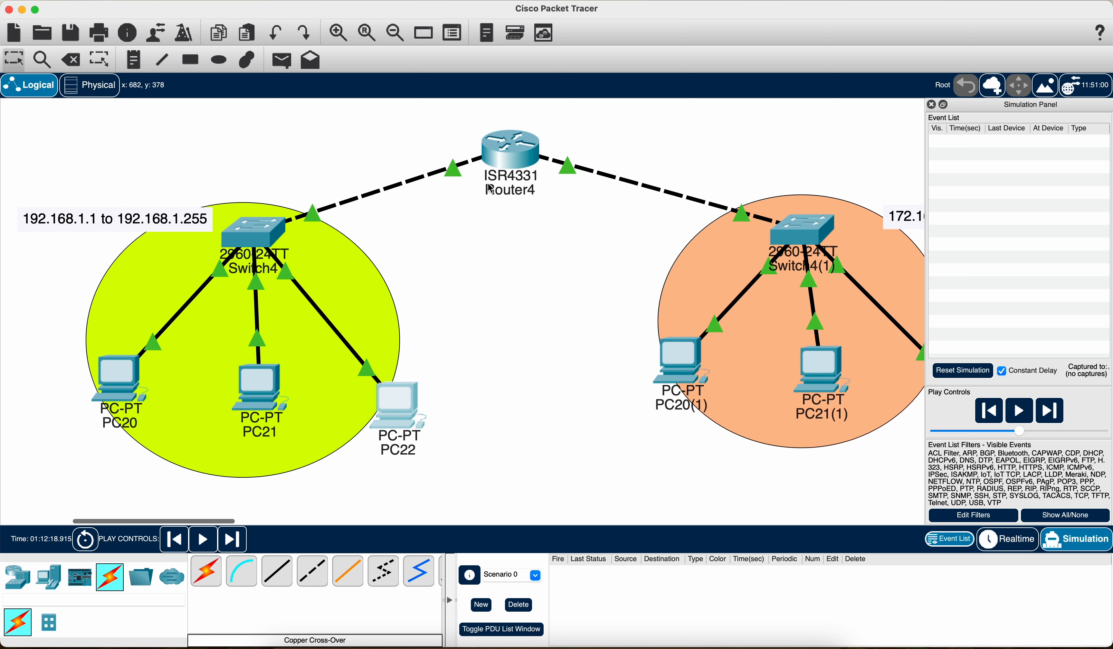
# Step: Set PC20(1)'s IPv4 default gateway to the router's address on its network, 172.16.1.1
pyautogui.hscroll(5, 785, 386)
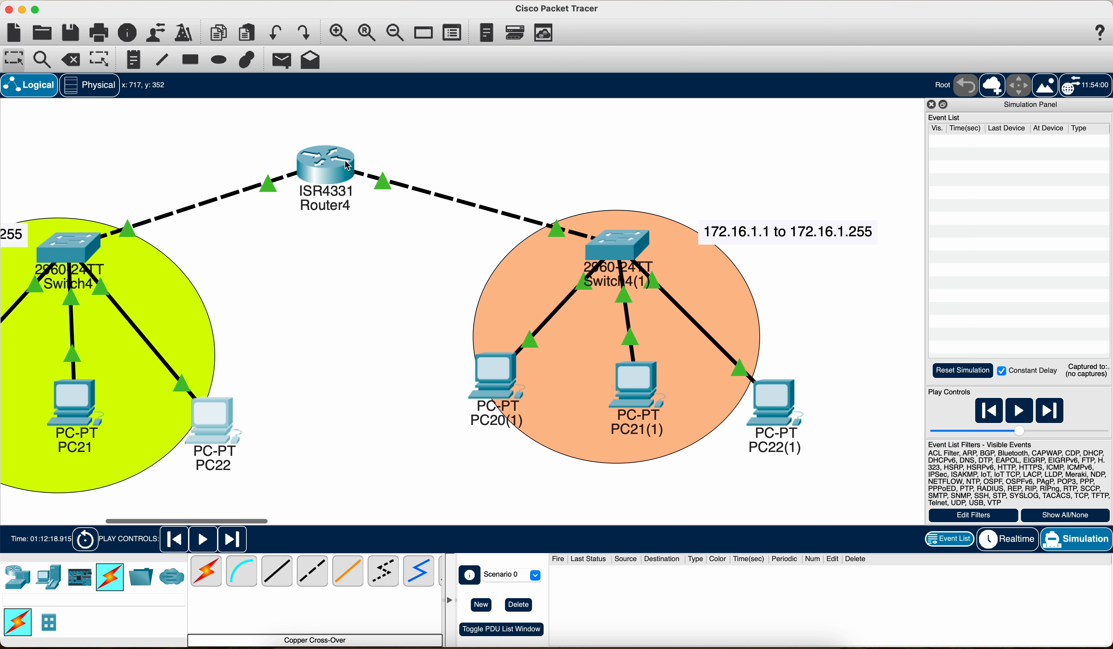
pyautogui.click(509, 374)
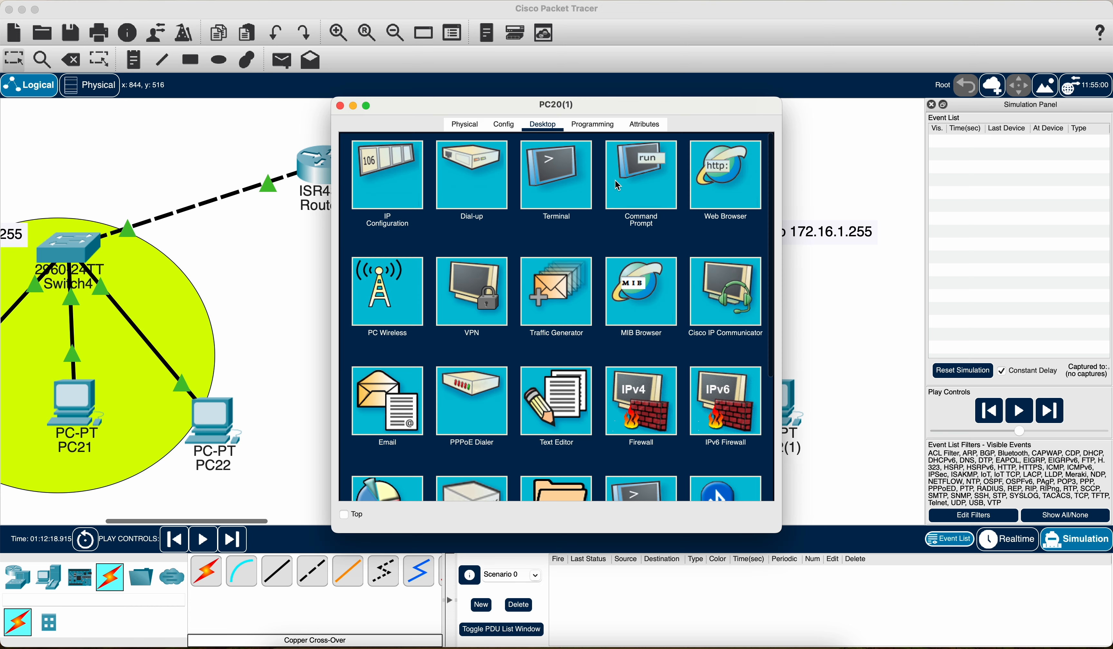
pyautogui.click(422, 173)
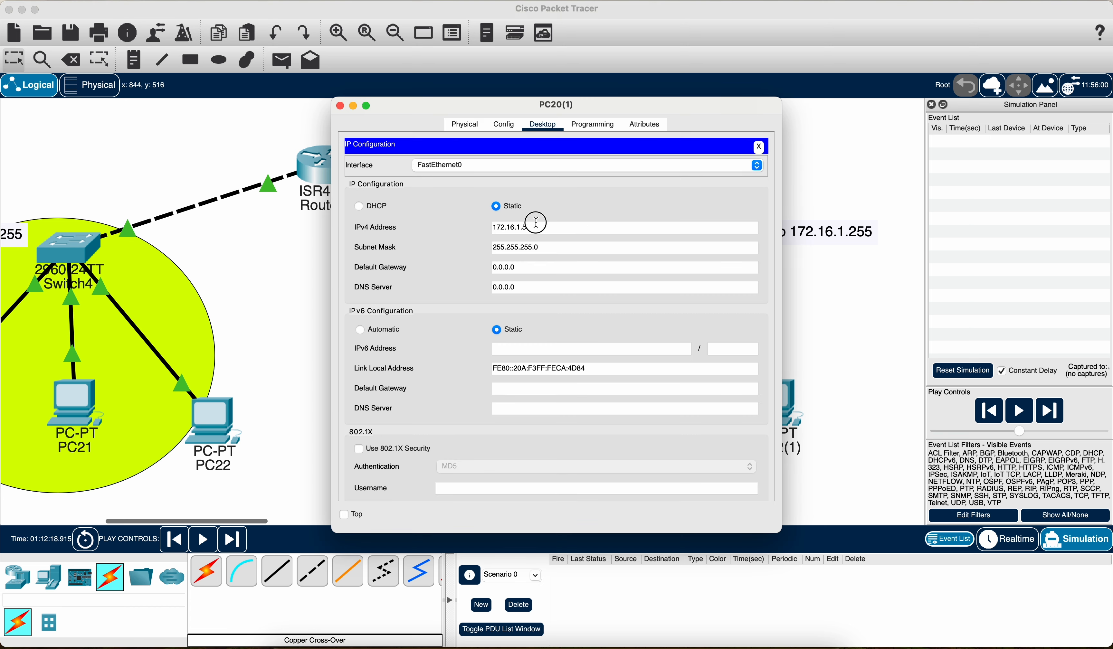
pyautogui.moveTo(538, 228); pyautogui.dragTo(468, 226)
pyautogui.press('super+c')
pyautogui.moveTo(531, 269); pyautogui.dragTo(430, 269)
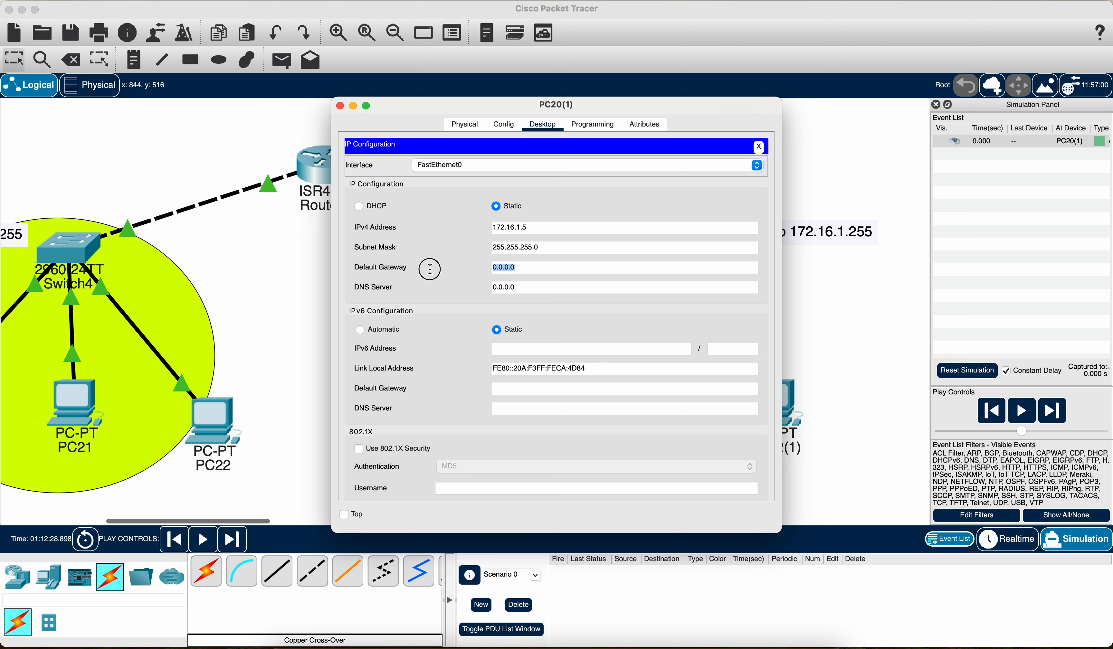
pyautogui.press('super+v')
pyautogui.moveTo(533, 268); pyautogui.dragTo(465, 272)
pyautogui.press('super+c')
pyautogui.click(551, 271)
pyautogui.click(340, 106)
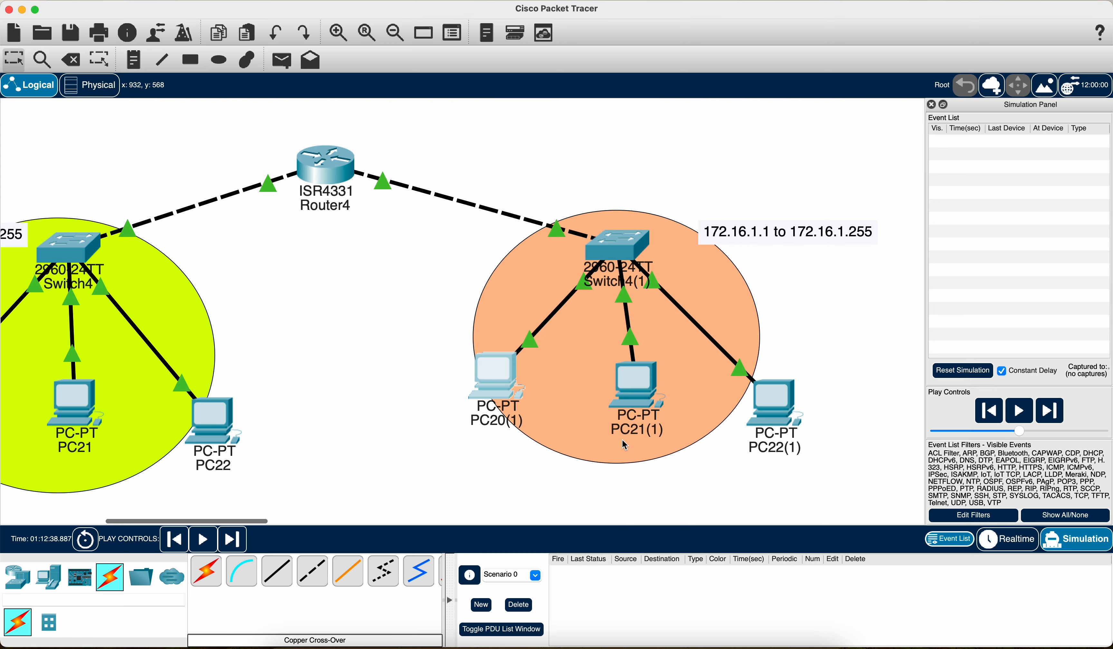
# Step: Set PC21(1)'s IPv4 default gateway to 172.16.1.1
pyautogui.click(640, 408)
pyautogui.click(405, 171)
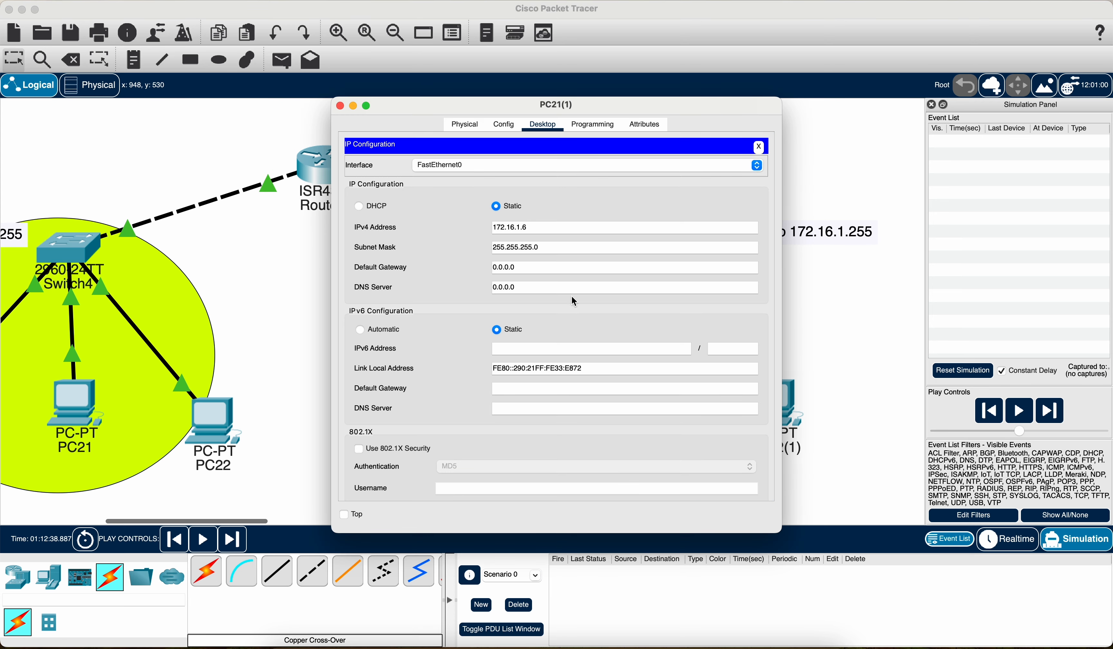
pyautogui.click(533, 263)
pyautogui.write('172.16.1.1')
pyautogui.click(340, 106)
# Step: Set PC22(1)'s IPv4 default gateway to 172.16.1.1
pyautogui.click(774, 394)
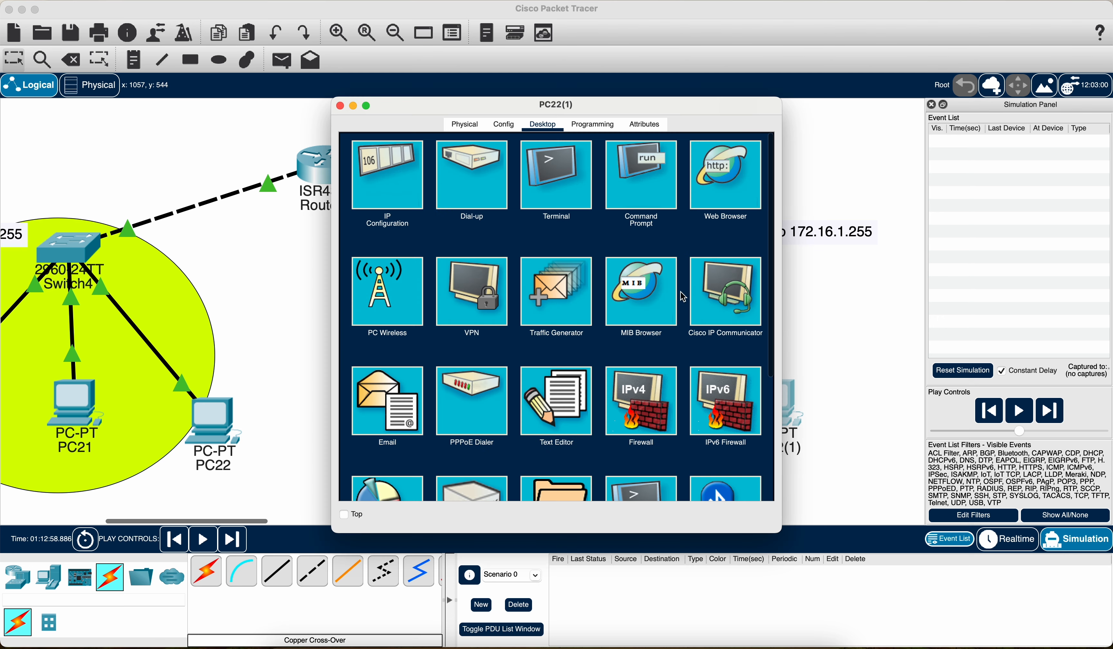
pyautogui.click(404, 182)
pyautogui.moveTo(525, 272); pyautogui.dragTo(412, 270)
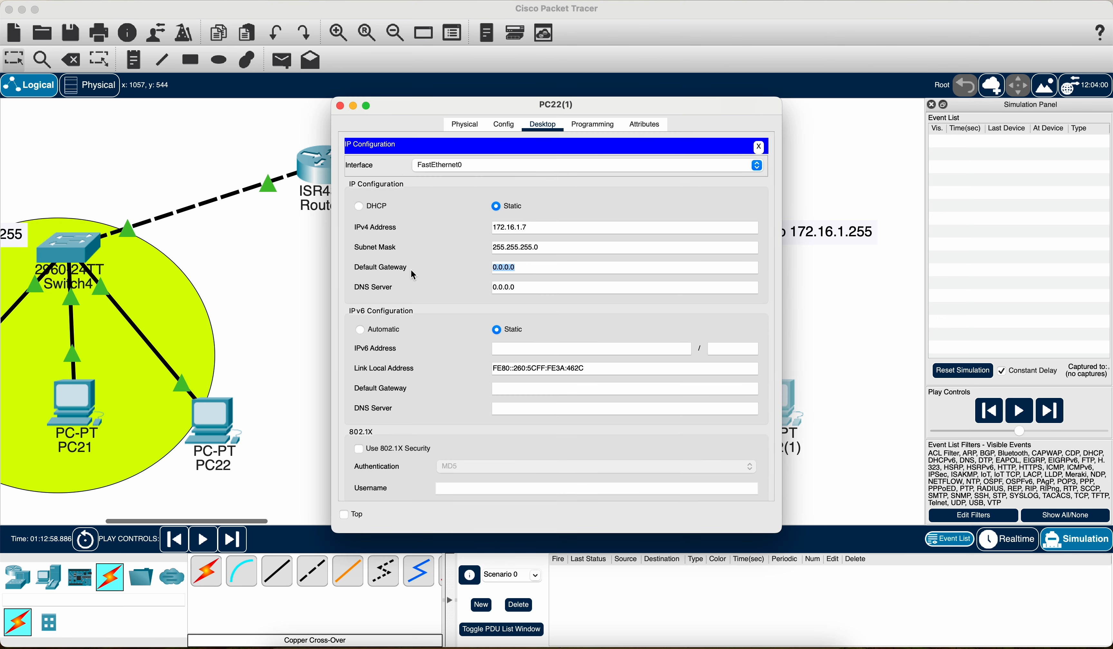
pyautogui.press('super+v')
pyautogui.click(340, 106)
# Step: Send a simple PDU from PC22 to PC20(1) and run the simulation to test communication between the two networks
pyautogui.hscroll(-5, 362, 266)
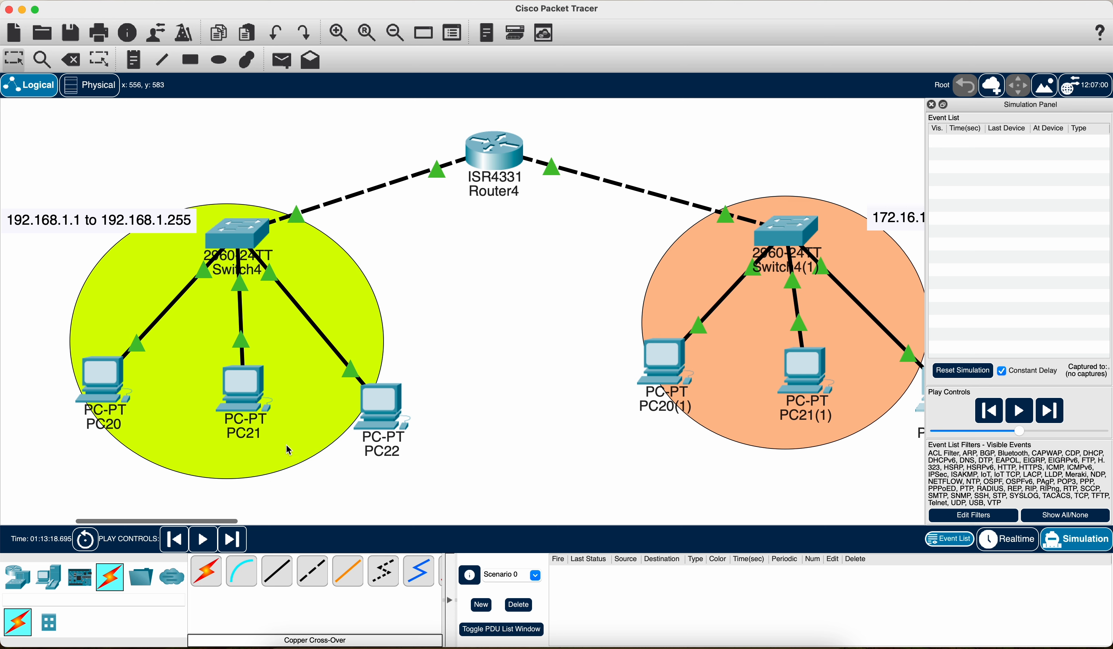
pyautogui.click(281, 60)
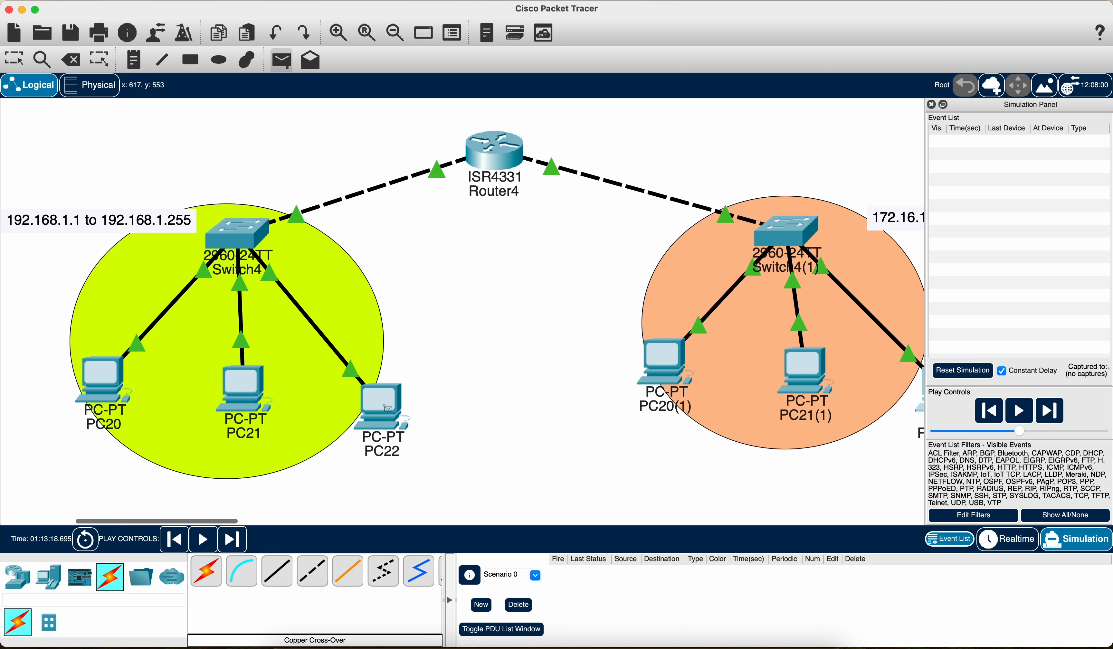
pyautogui.click(674, 369)
pyautogui.hscroll(3, 586, 377)
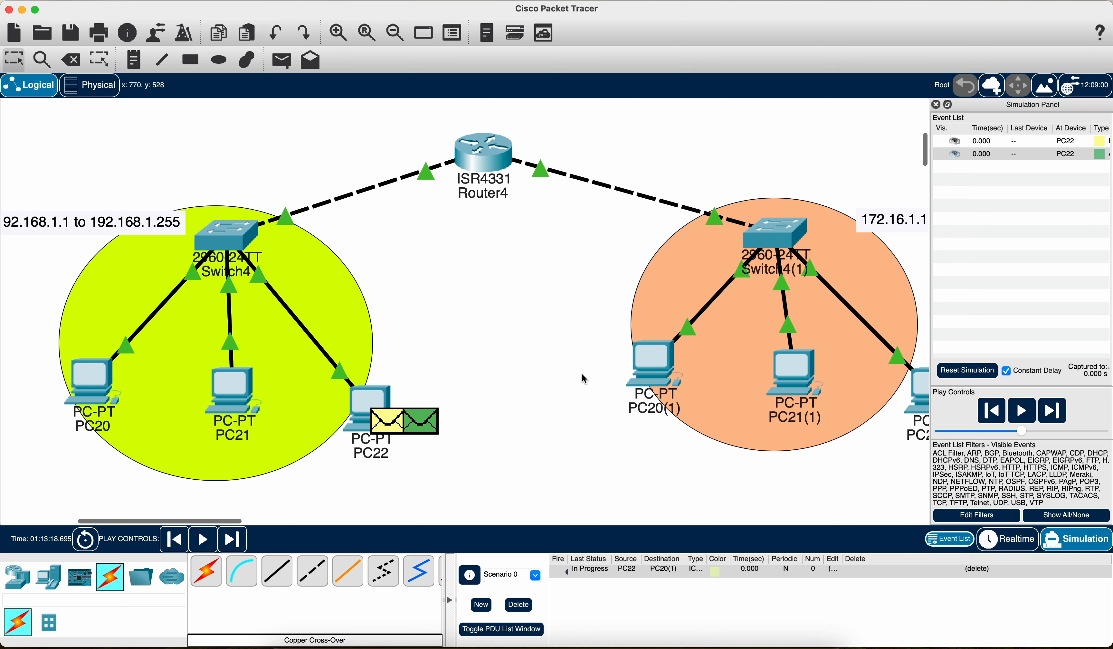
pyautogui.click(1021, 411)
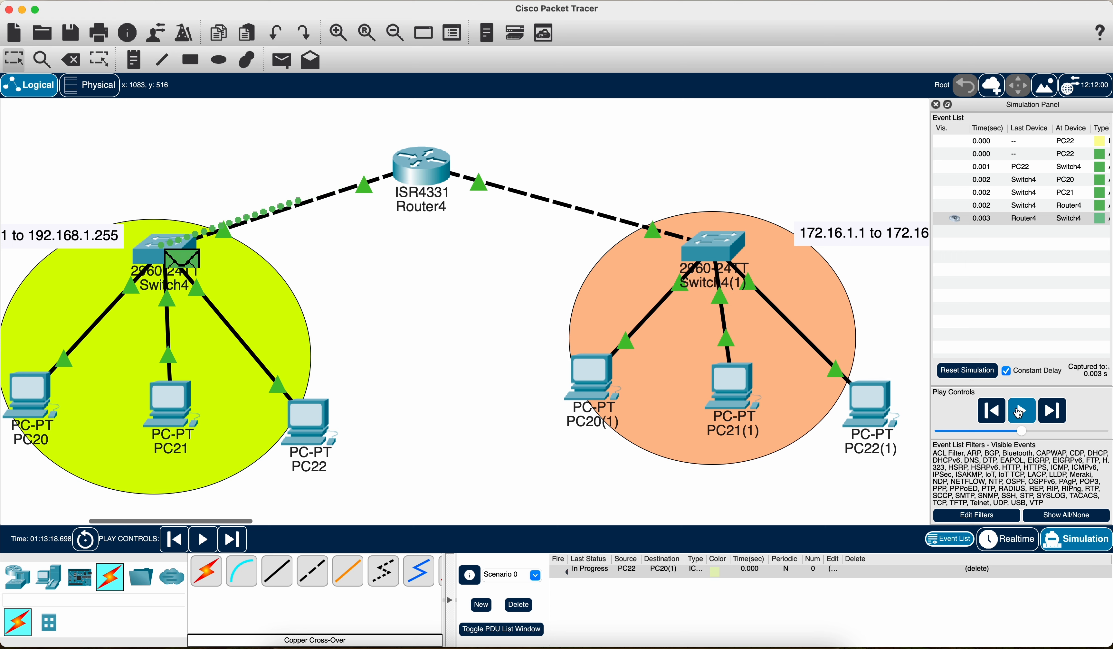
pyautogui.click(1021, 411)
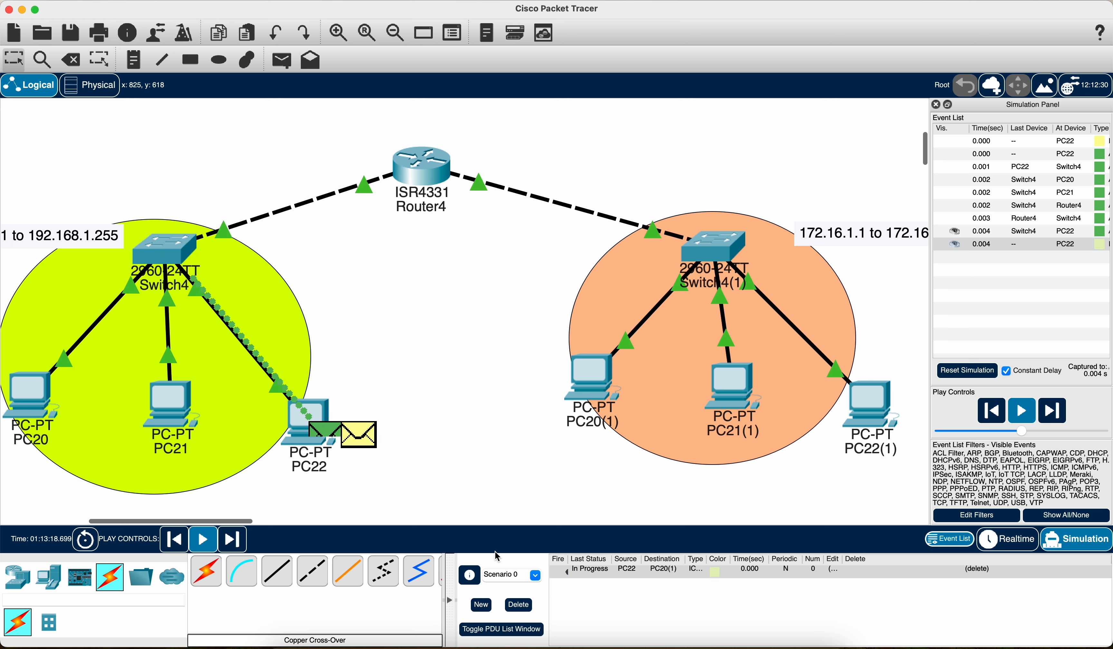
# Step: Delete Scenario 0's existing PDU and add a new simple PDU from PC22 to PC20(1)
pyautogui.click(519, 605)
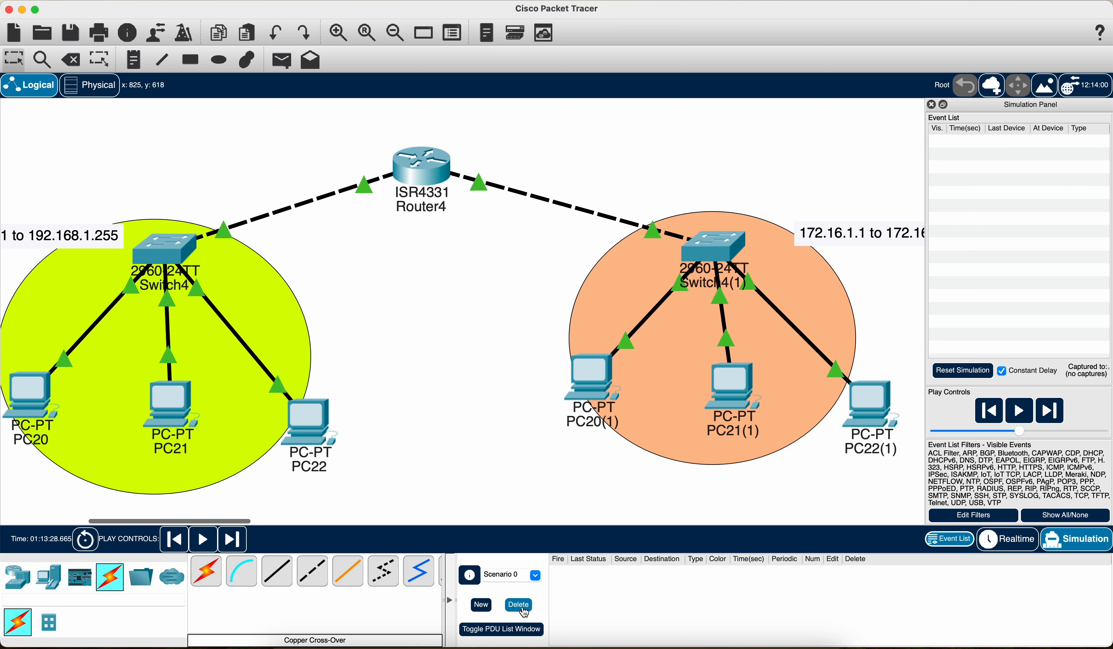
pyautogui.click(281, 64)
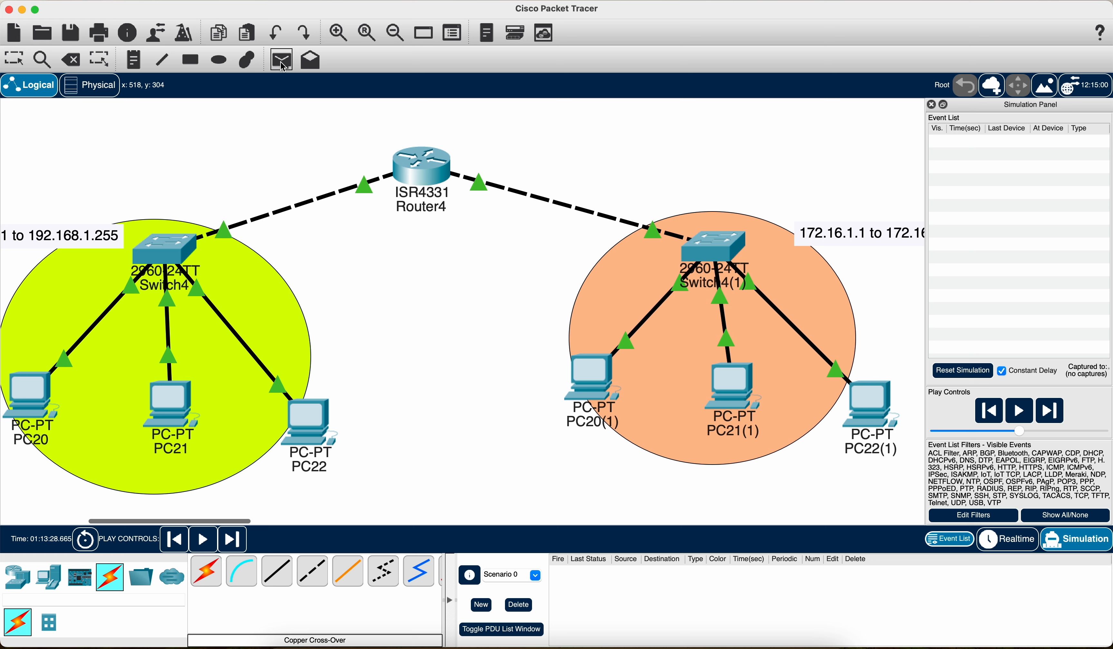
pyautogui.click(598, 376)
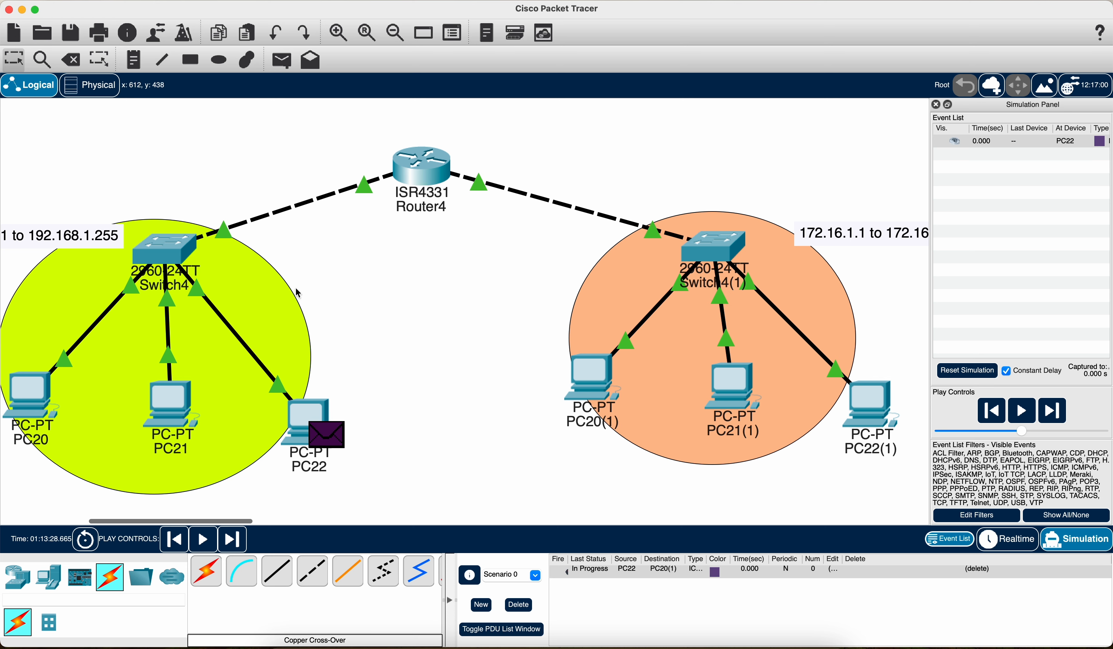
# Step: Play the simulation to follow the PDU from PC22 through Router4 to PC20(1) and its reply back to PC22
pyautogui.click(1029, 415)
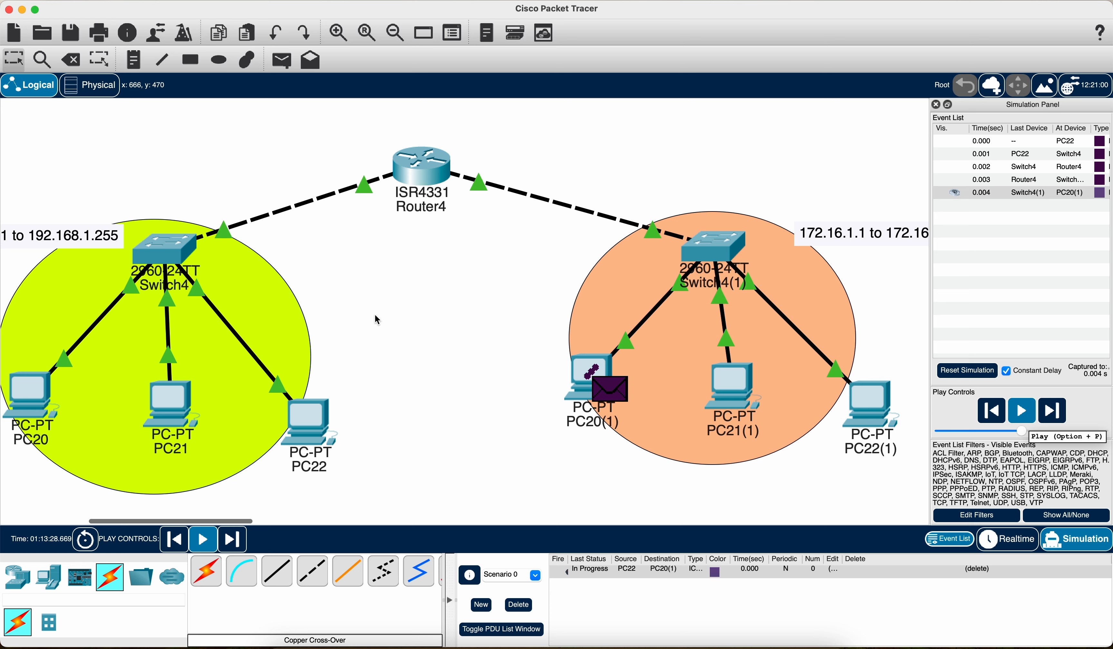
pyautogui.click(1028, 422)
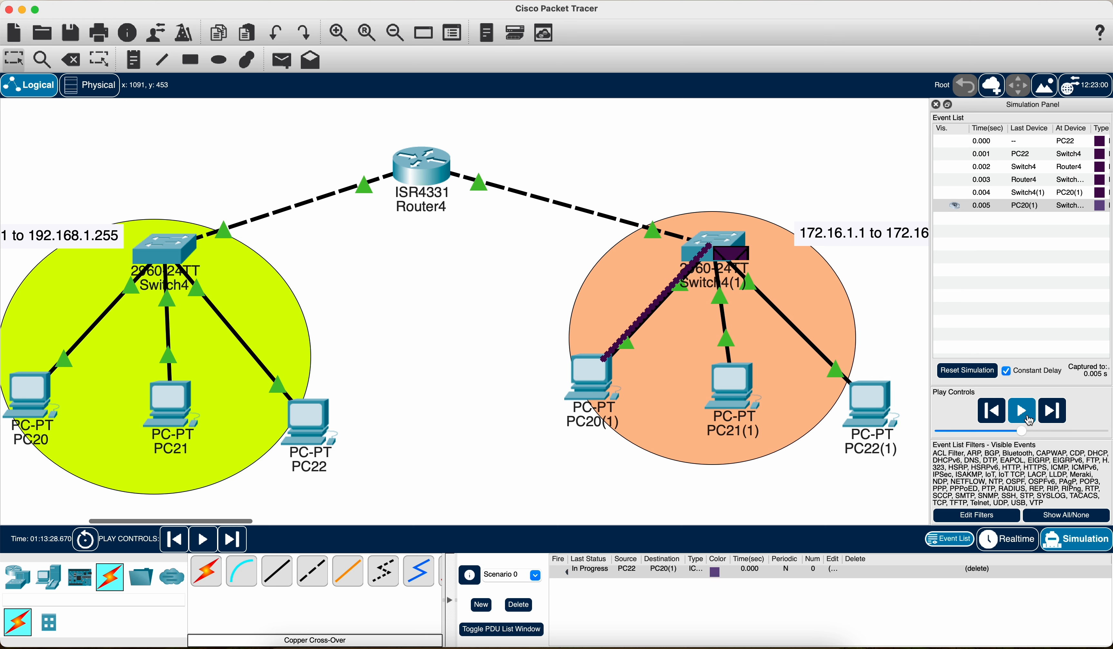
pyautogui.click(1027, 418)
pyautogui.click(1028, 421)
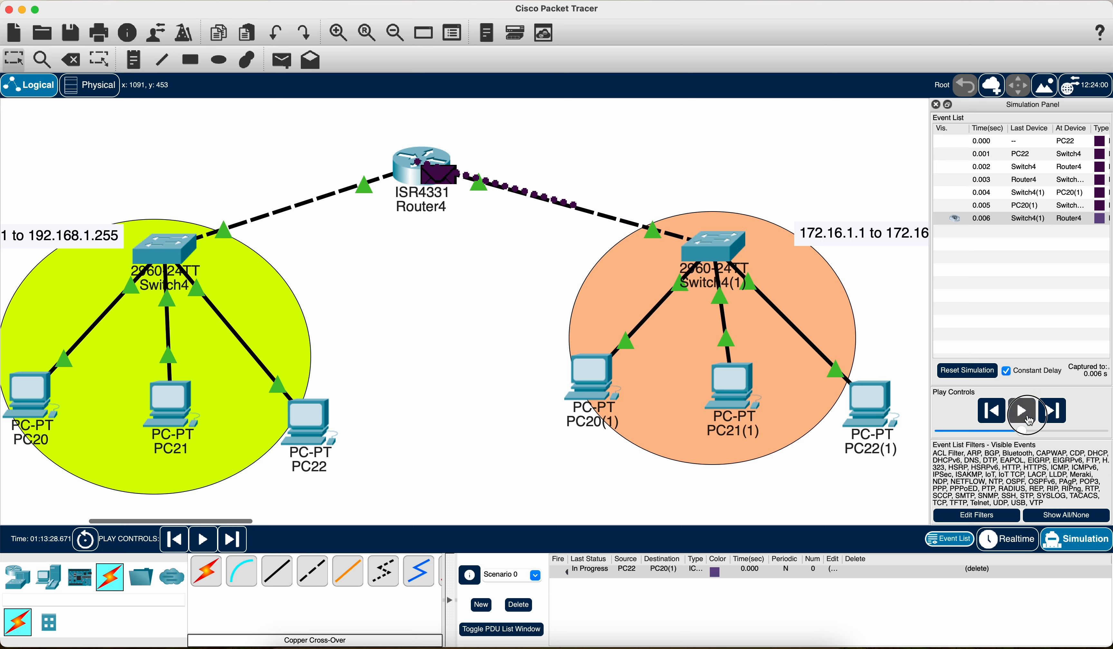
pyautogui.click(1028, 421)
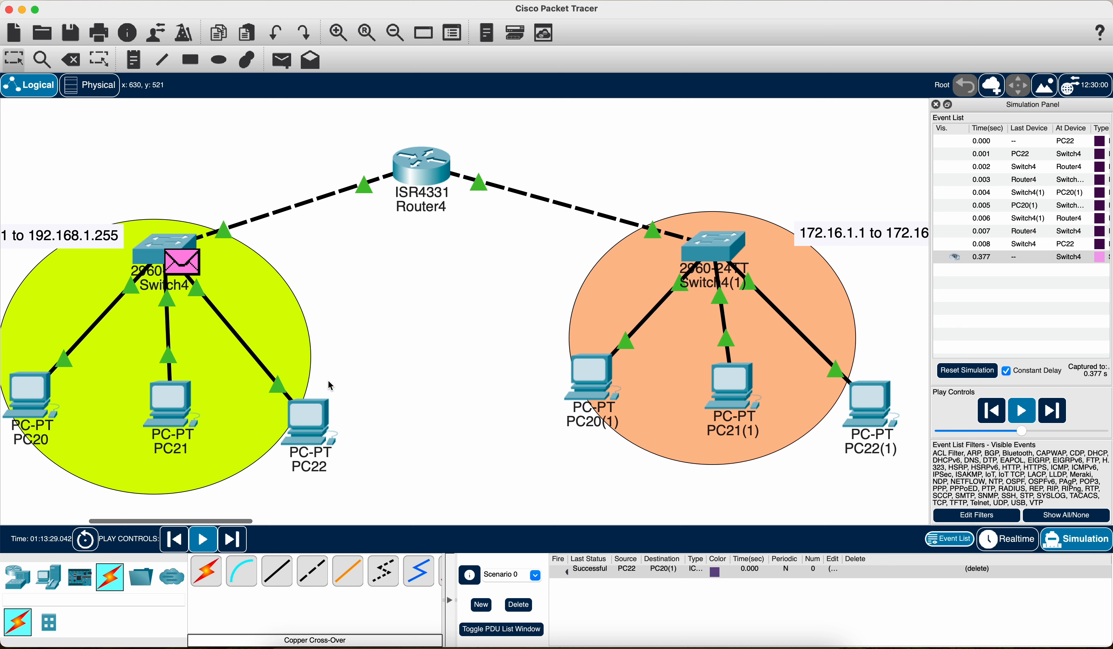
# Step: Clear the test PDU from Scenario 0 and return the network to Realtime mode
pyautogui.click(530, 607)
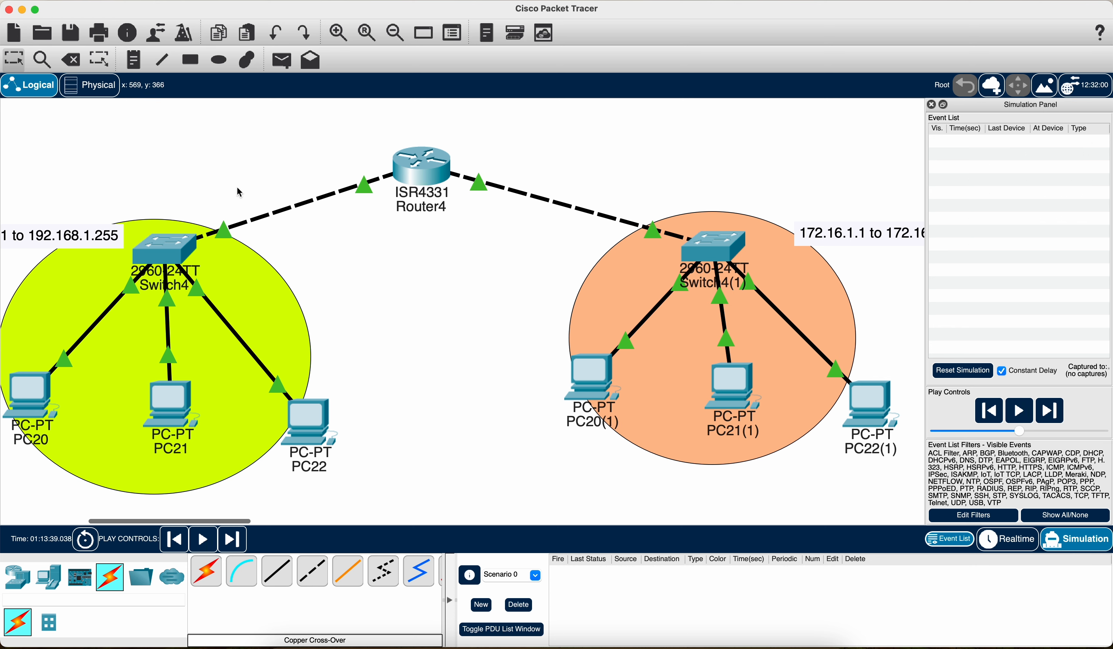
pyautogui.hscroll(-3, 474, 409)
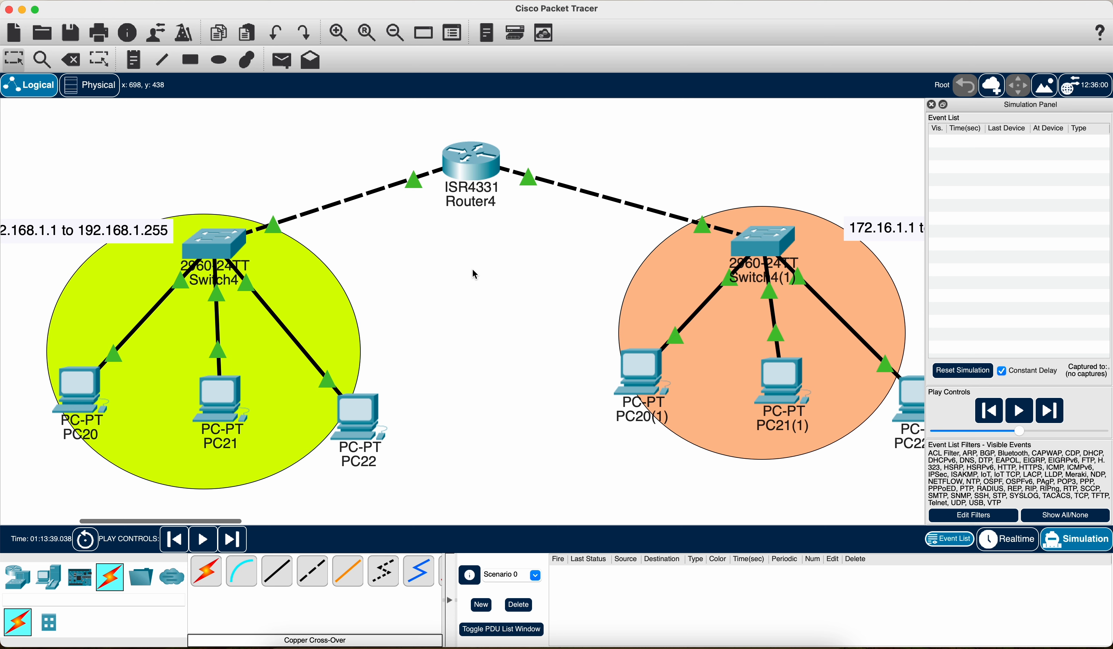
pyautogui.click(1021, 539)
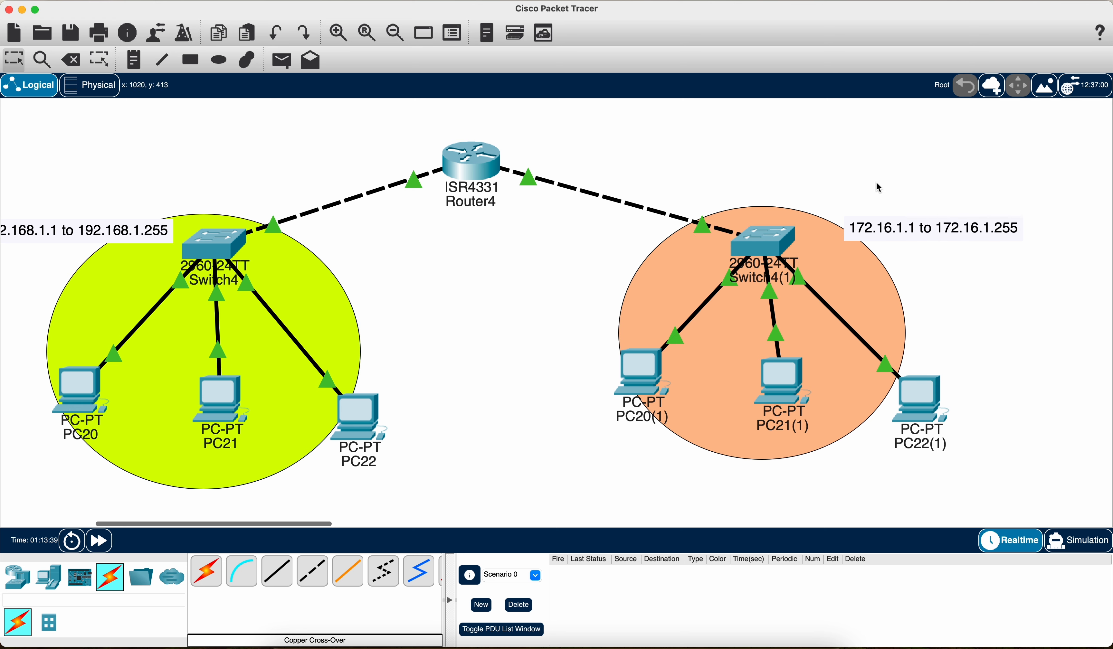